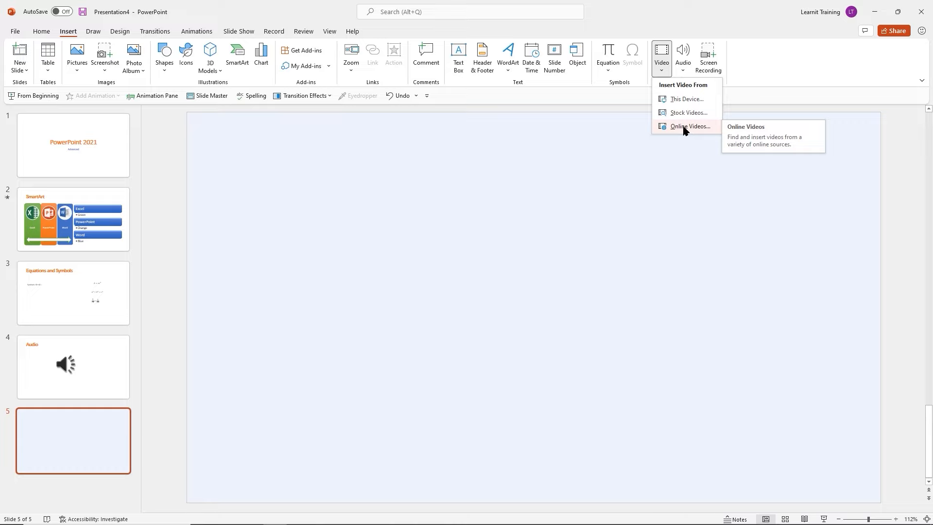
- Insert the Strawberry video from this device's Pictures folder onto slide 5
left_click(686, 99)
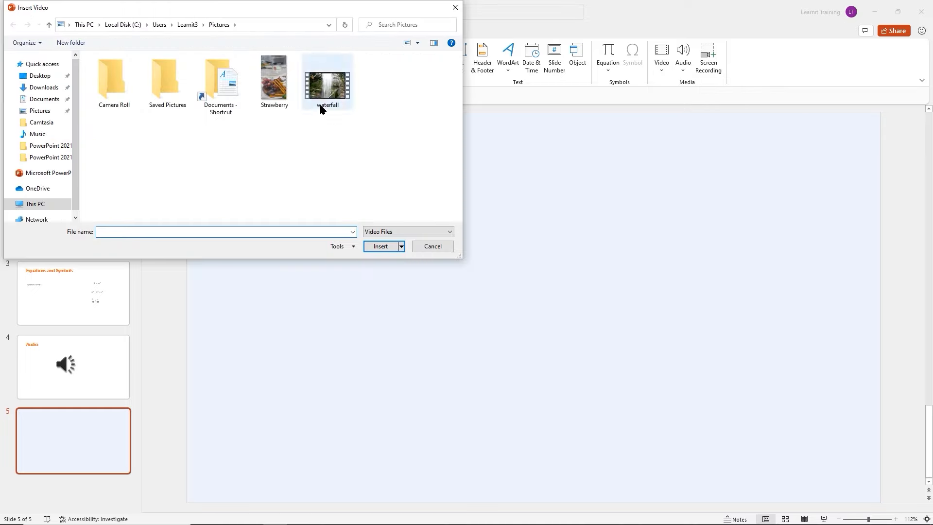
left_click(280, 90)
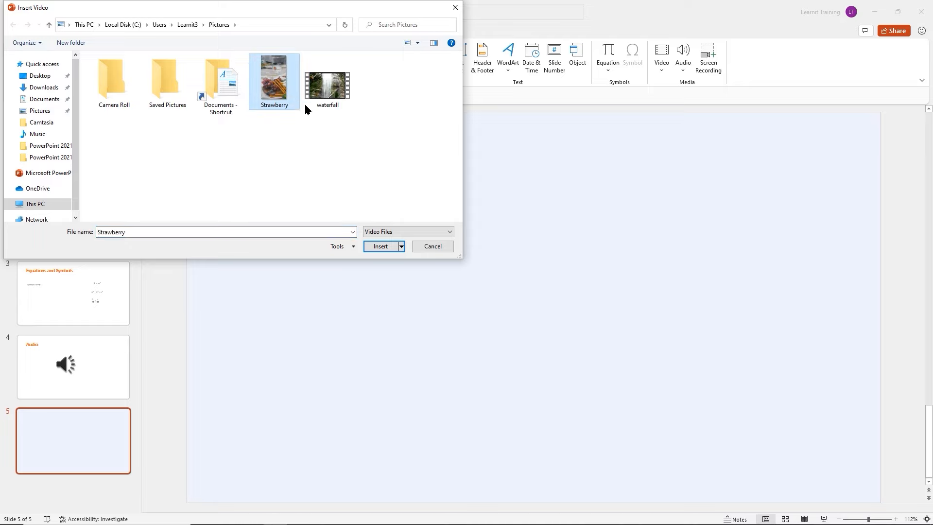
left_click(381, 246)
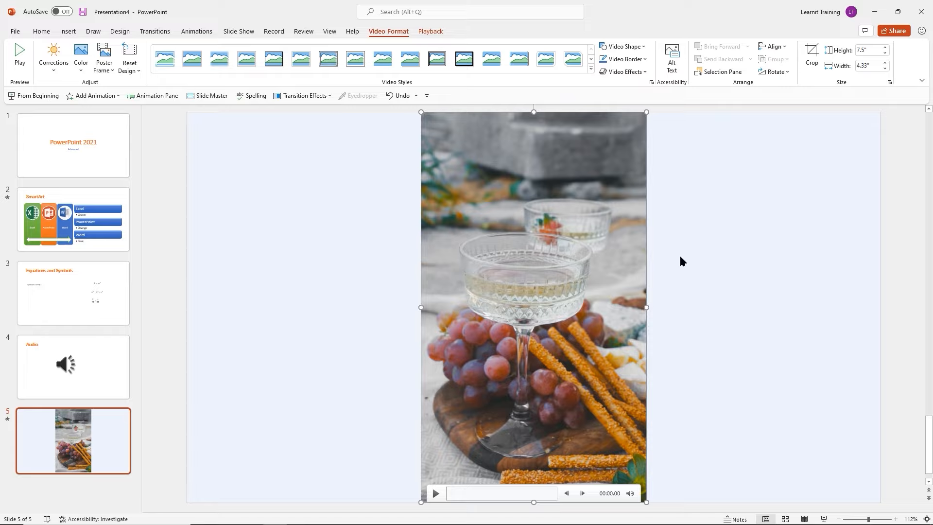
- Shrink the video slightly to about 7.42" high by 4.24" wide and play it through
mouse_move(646, 307)
left_mouse_down()
mouse_move(622, 306)
mouse_move(645, 307)
left_mouse_up()
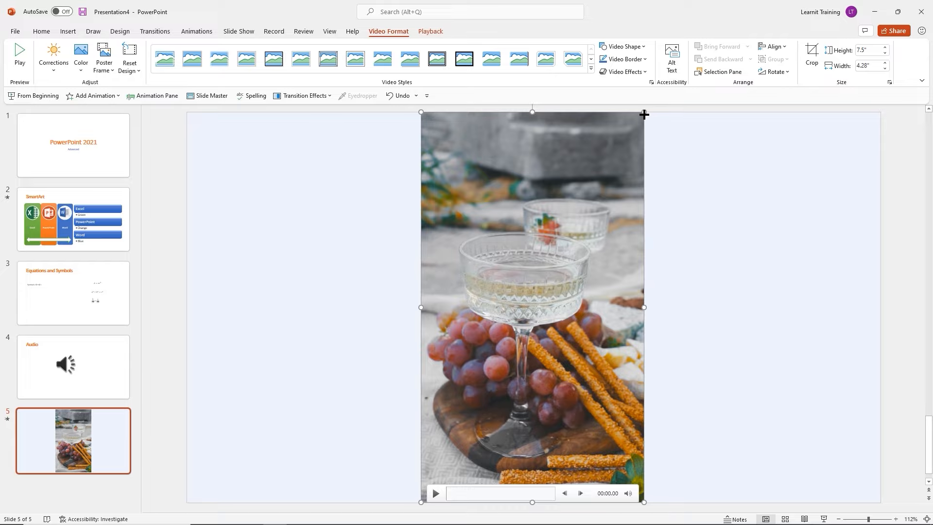
left_click_drag(643, 115, 642, 135)
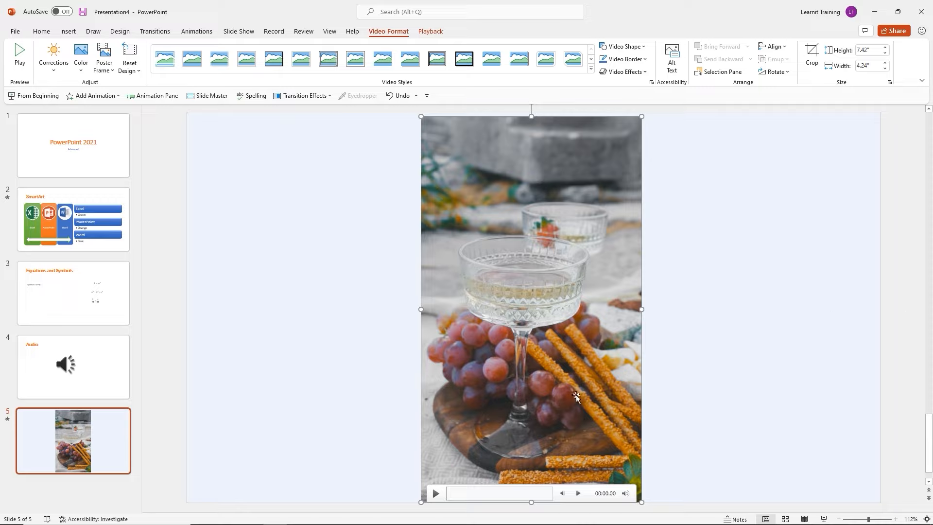
left_click(436, 494)
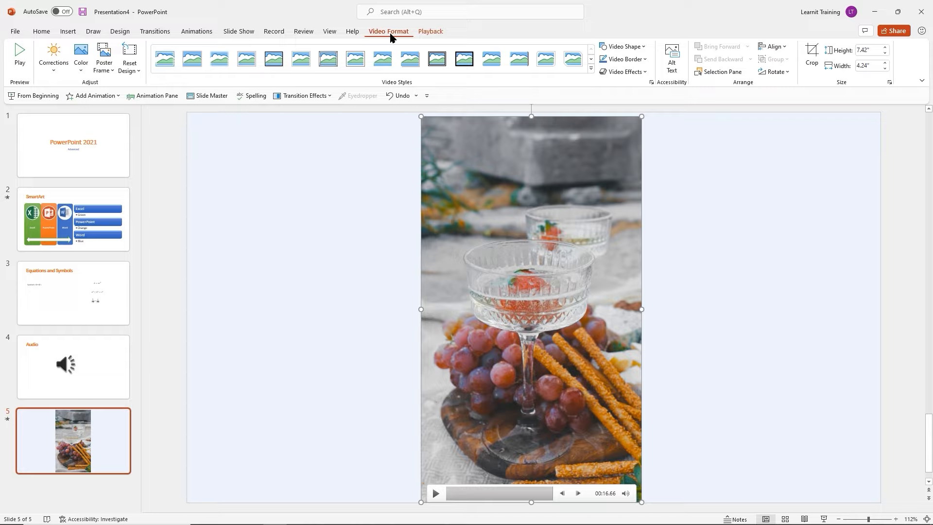
- Preview brightness and contrast corrections on the video and recolor it in sepia
left_click(431, 32)
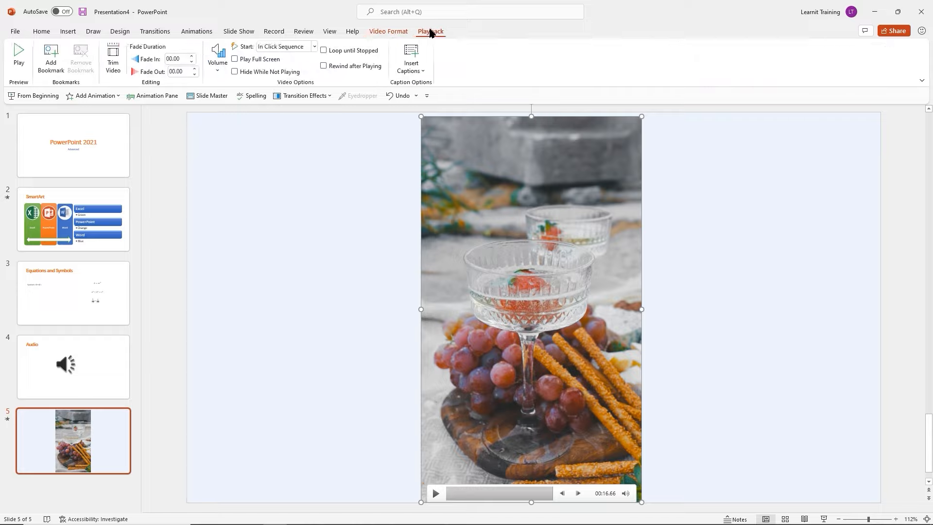
left_click(382, 32)
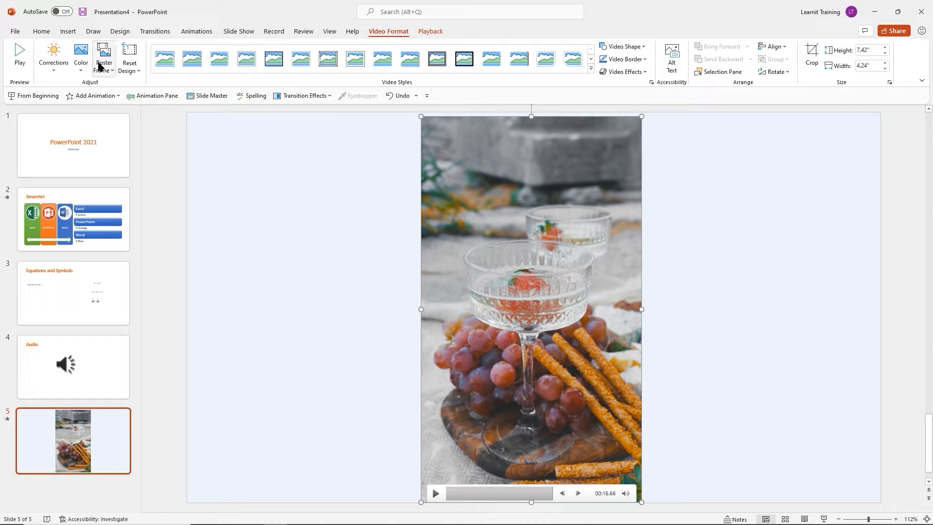
left_click(55, 73)
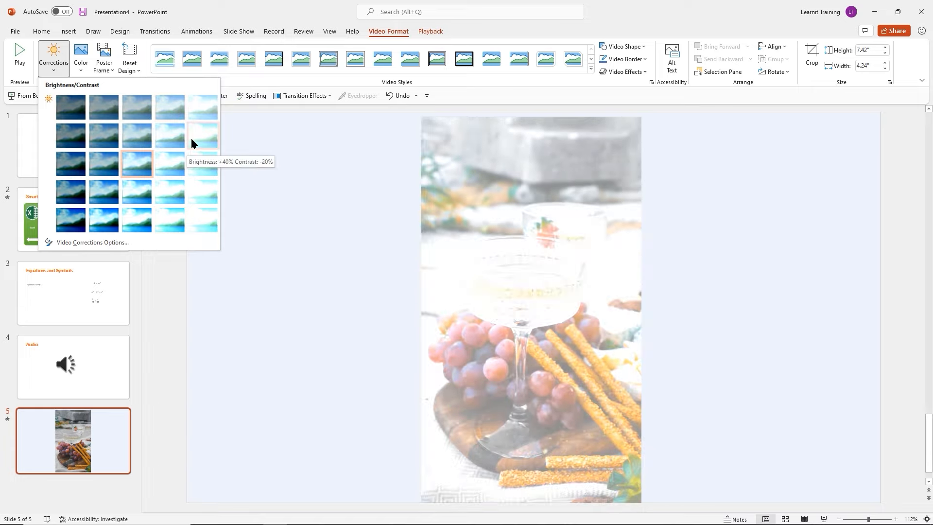
left_click(81, 72)
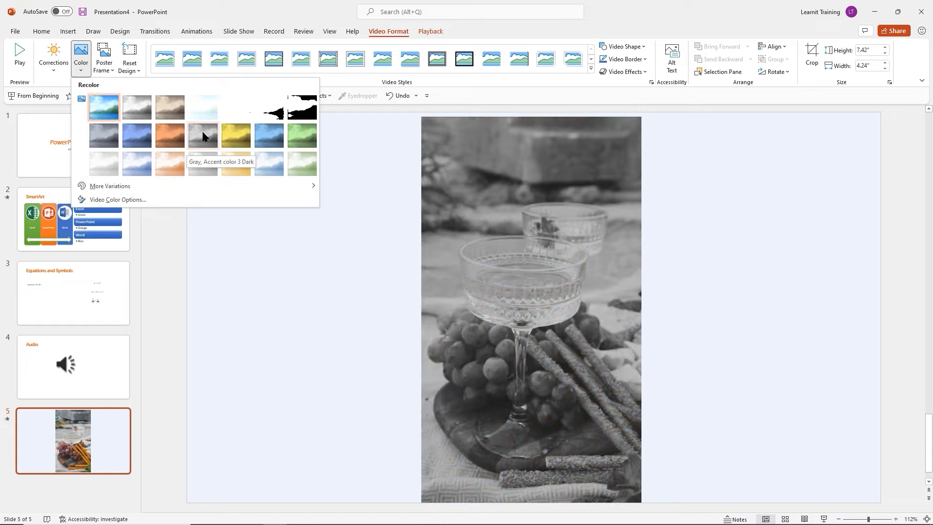
left_click(166, 115)
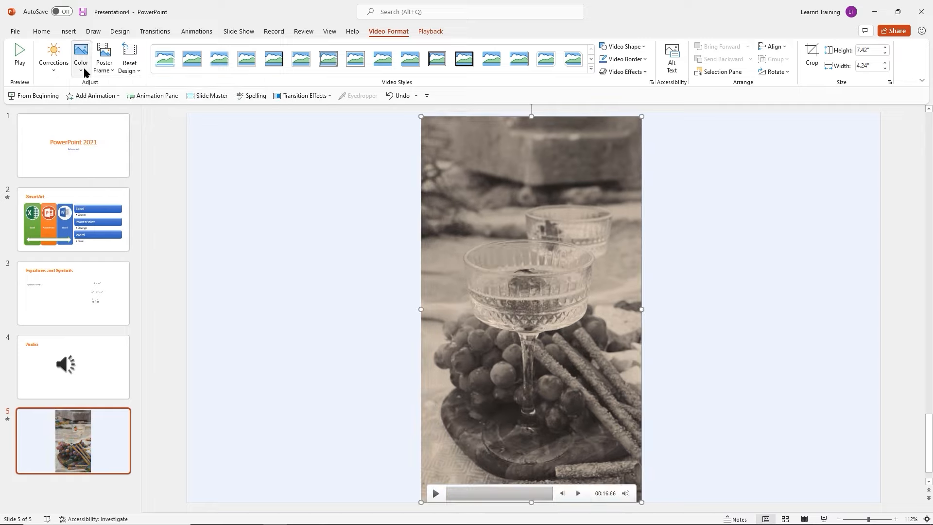
- Set the video's poster frame to the splash frame at about 00:07.99
left_click(112, 73)
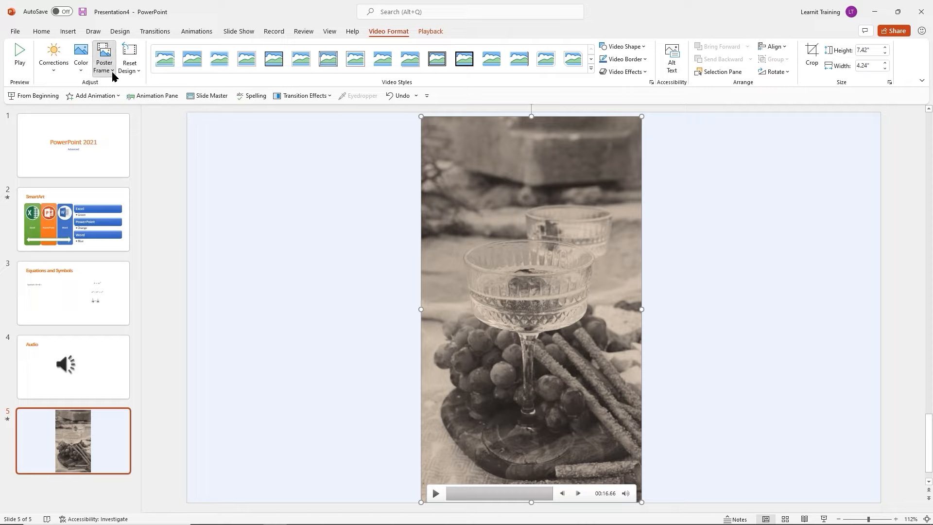
left_click(113, 73)
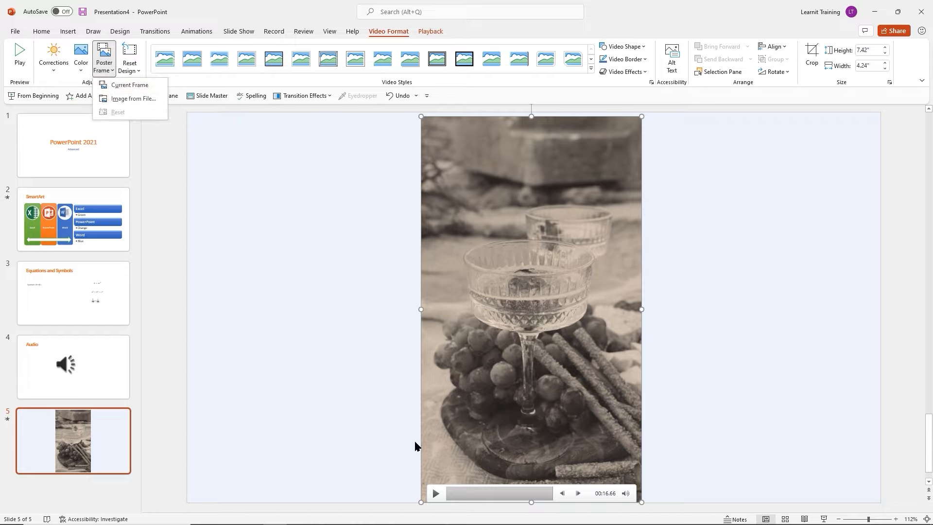
left_click(435, 493)
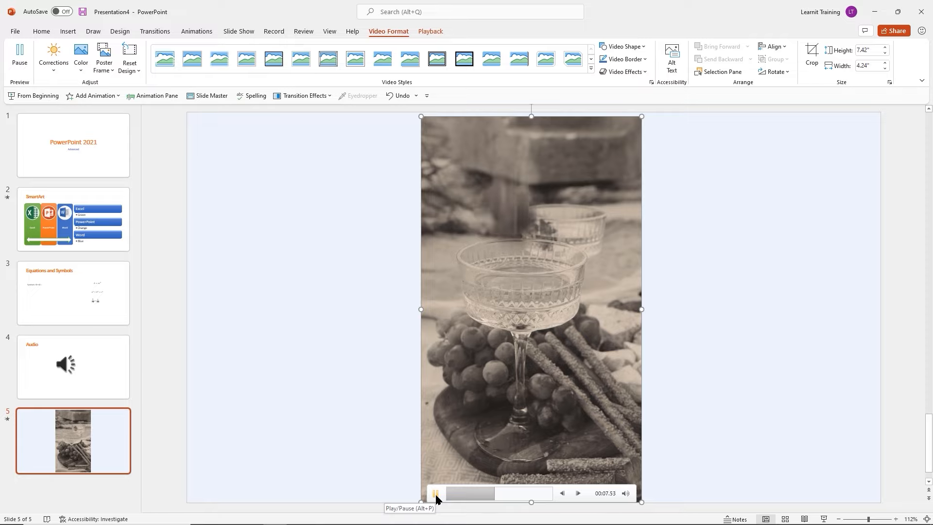
left_click(436, 493)
left_click(436, 493)
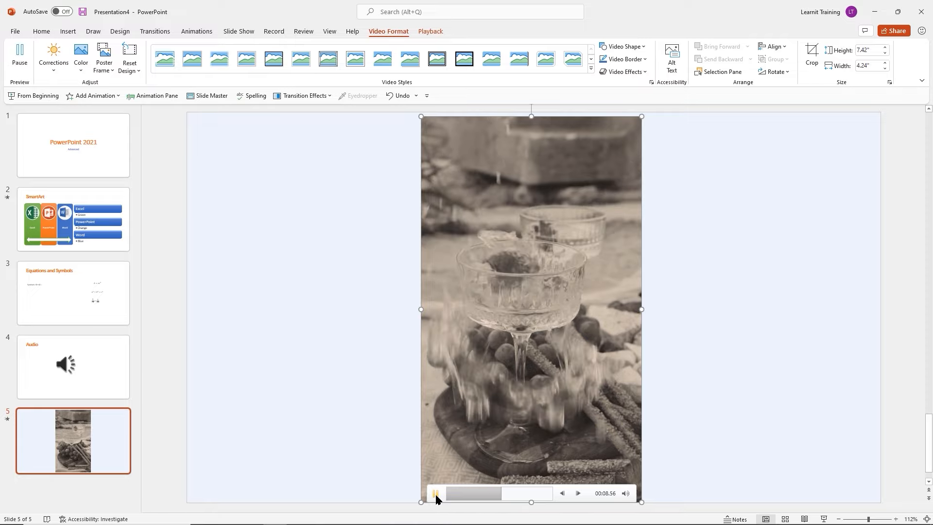
left_click(439, 492)
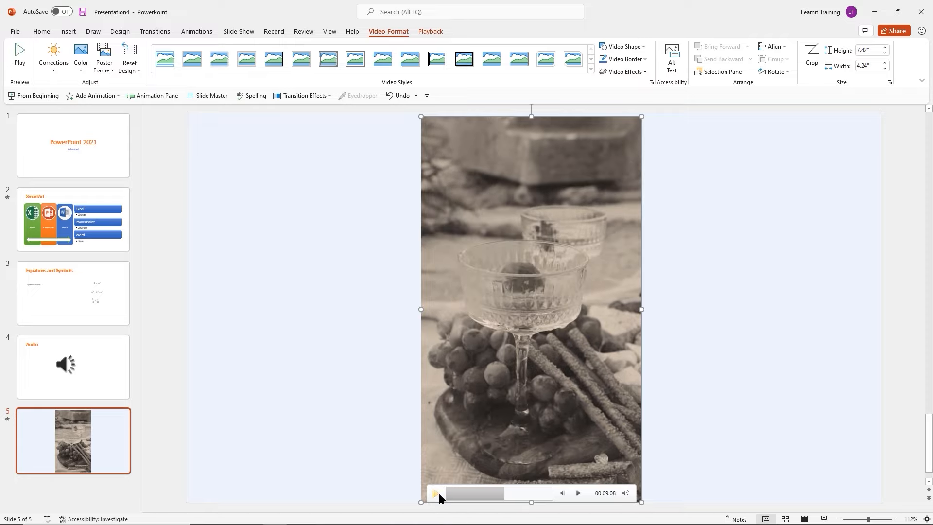
left_click(497, 493)
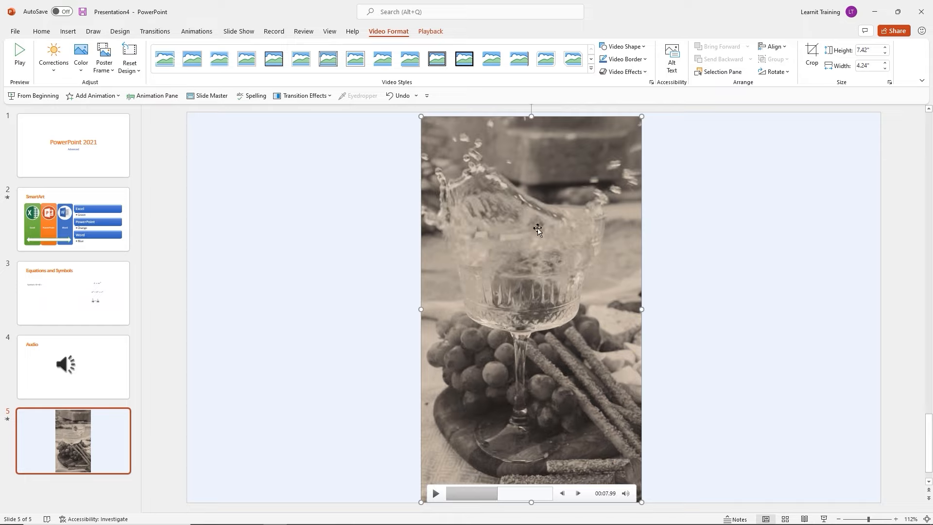
left_click(104, 61)
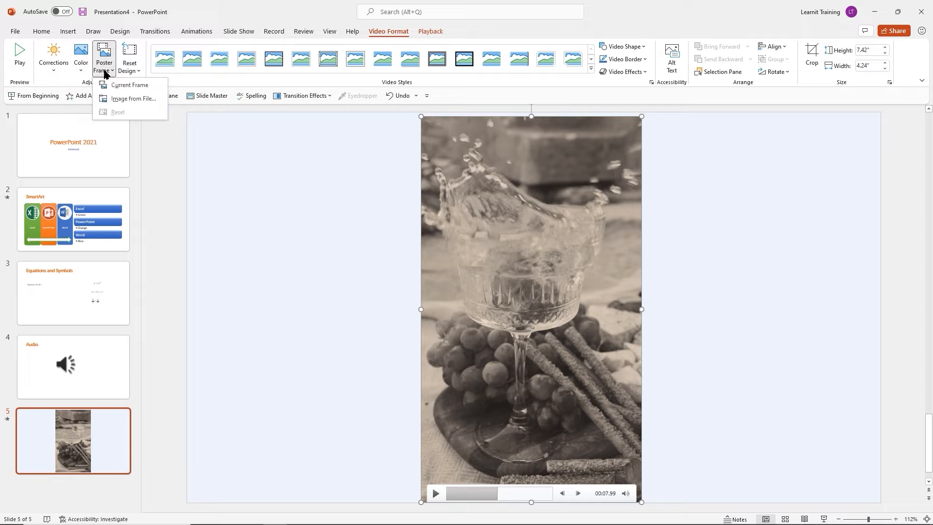
left_click(130, 85)
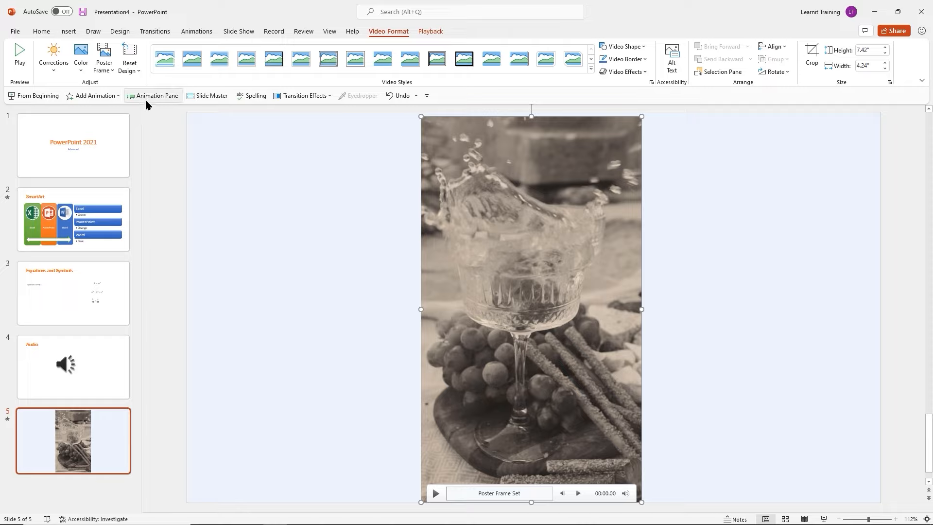
- Reset the video's design formatting while keeping its size
left_click(138, 71)
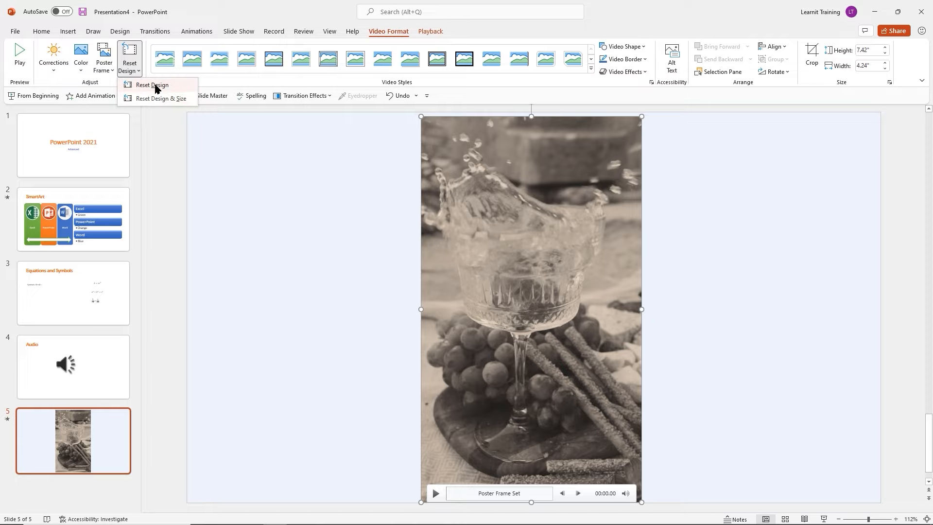
left_click(153, 86)
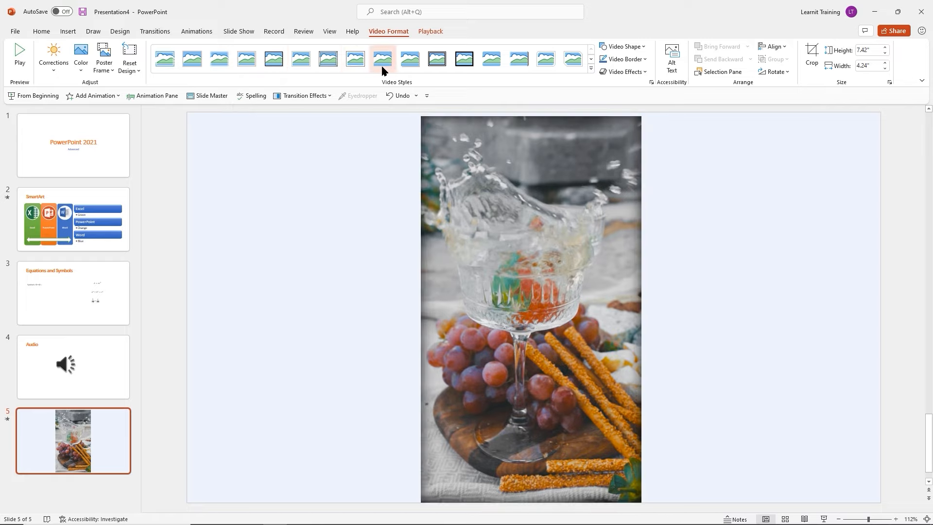
- Apply the video style with darkened inner-shadow edges and play a few seconds of the video to check it
left_click(383, 69)
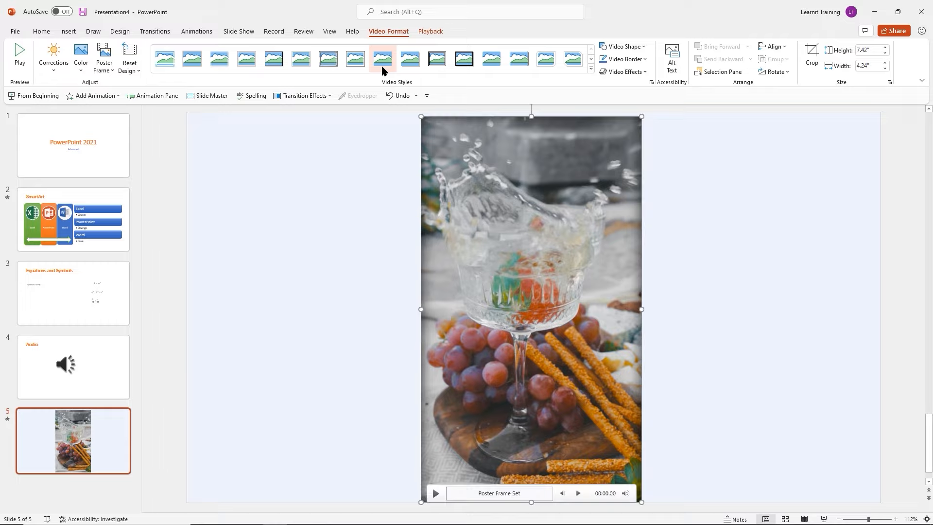
left_click(435, 494)
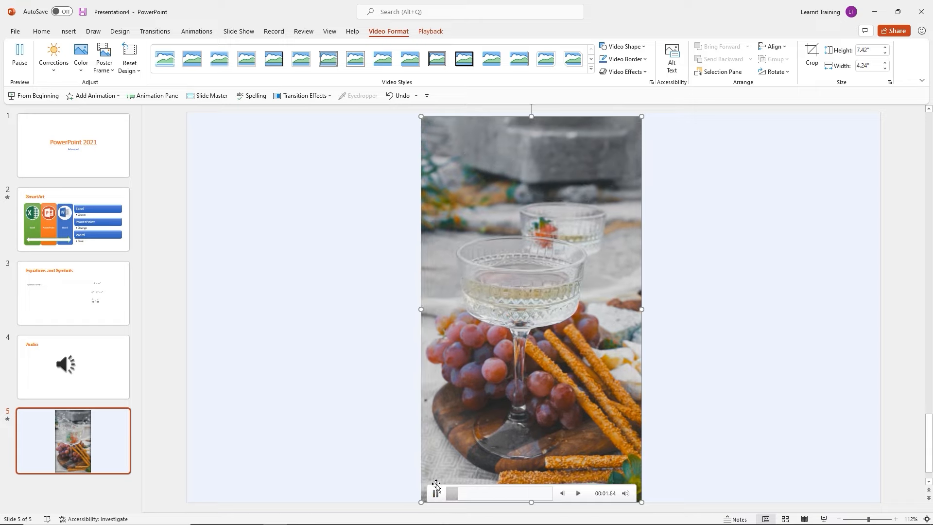
left_click(436, 494)
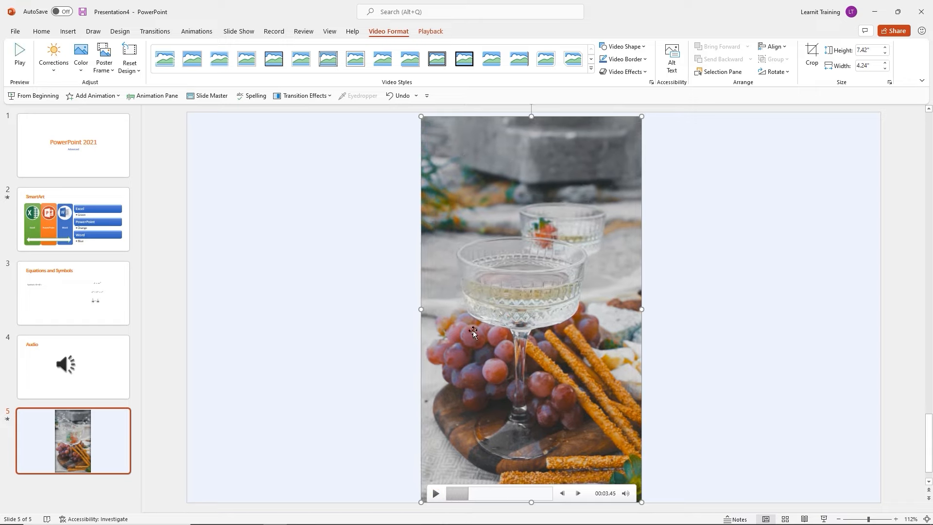
left_click(644, 47)
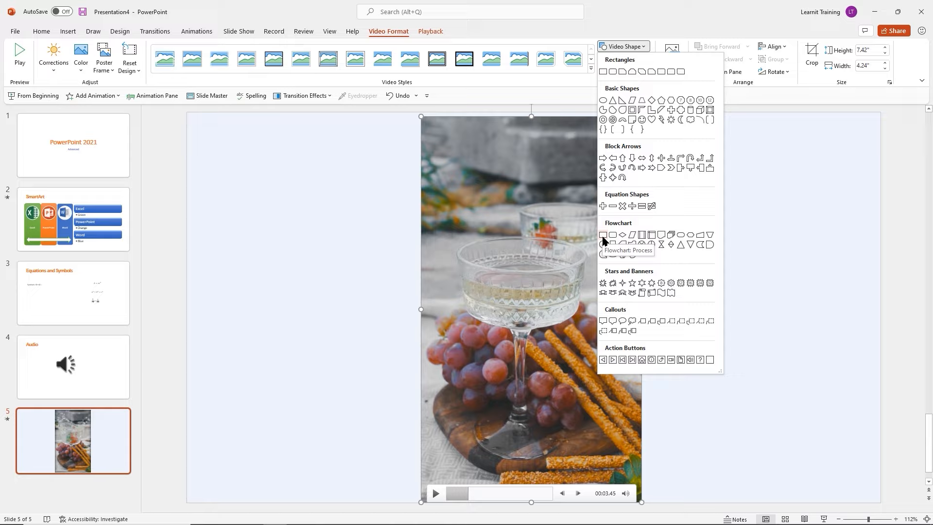
left_click(632, 14)
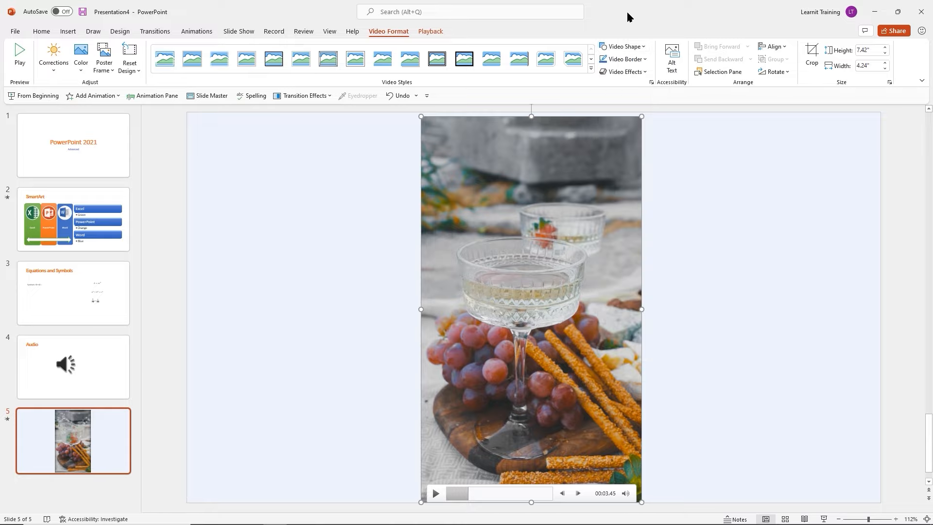
left_click(645, 73)
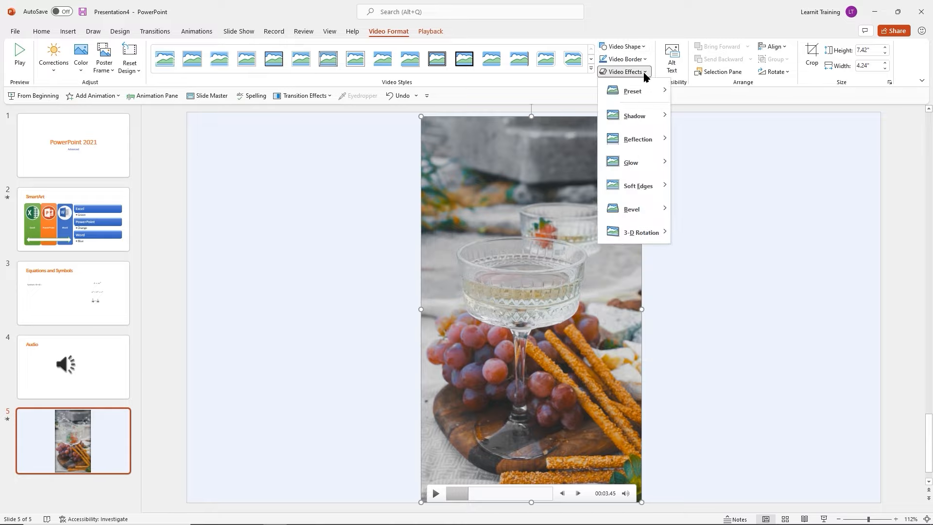
mouse_move(642, 115)
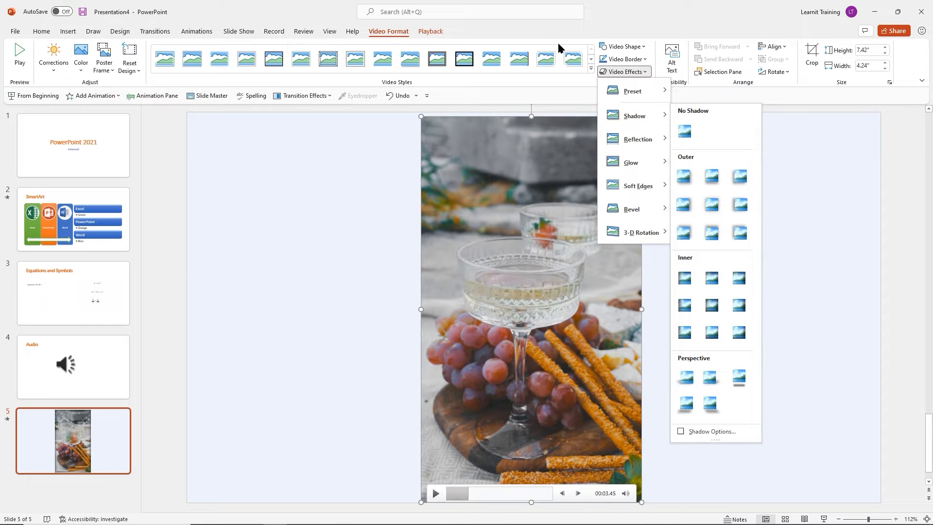
left_click(477, 33)
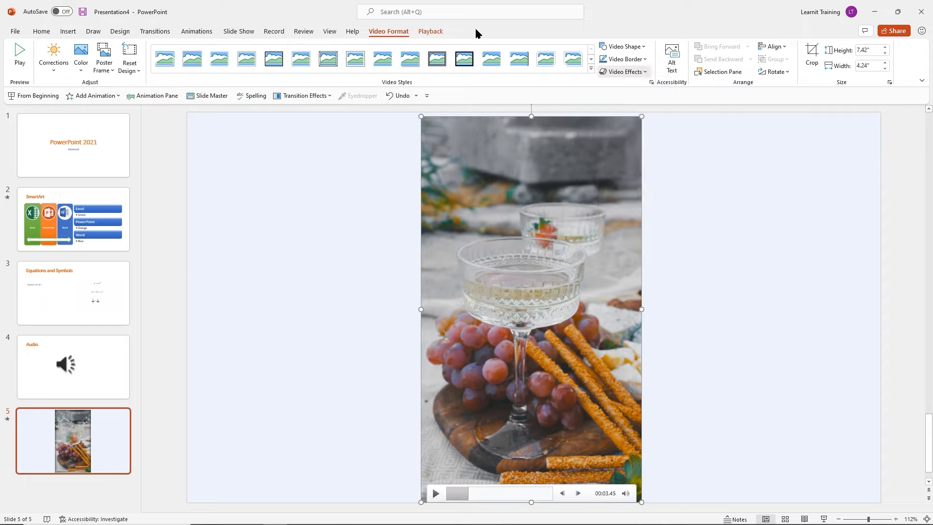
- Trim the video to start at 00:00.967 and play its opening seconds to check the cut
left_click(436, 34)
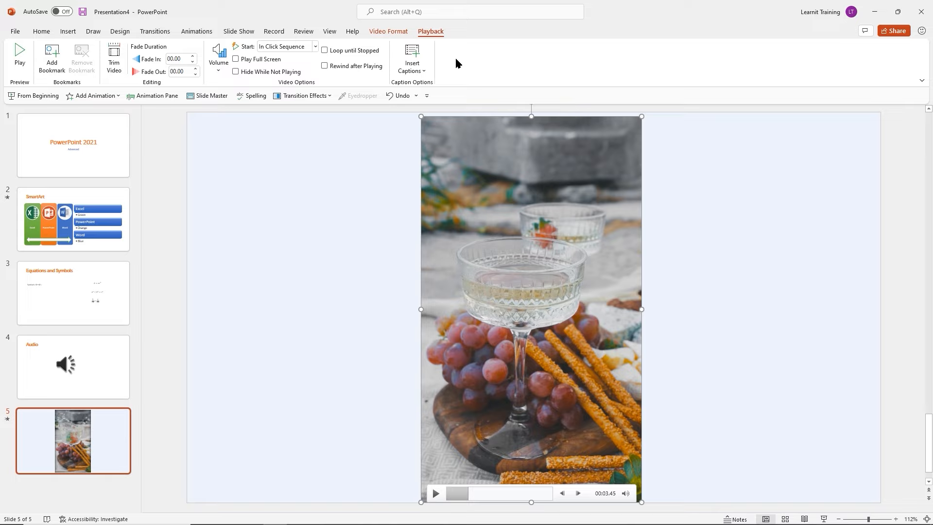
left_click(117, 57)
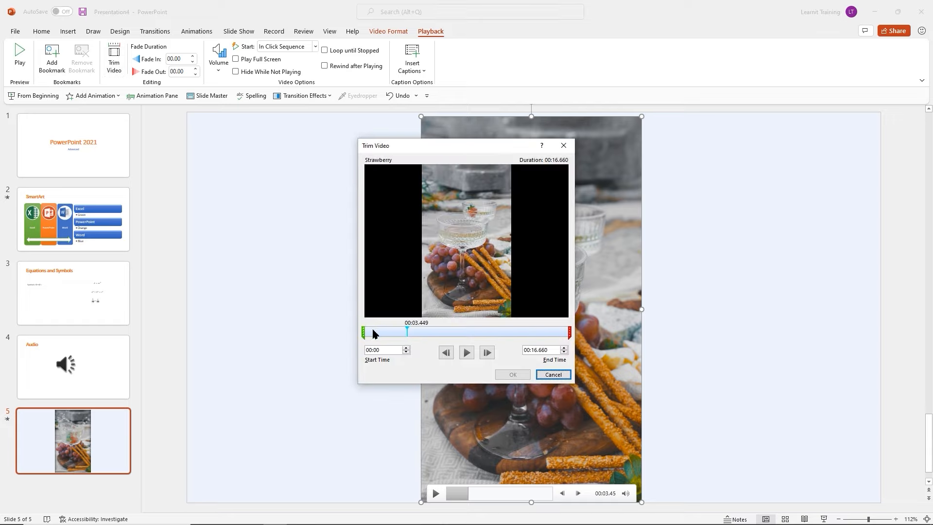
mouse_move(364, 332)
left_mouse_down()
mouse_move(444, 331)
mouse_move(378, 335)
left_mouse_up()
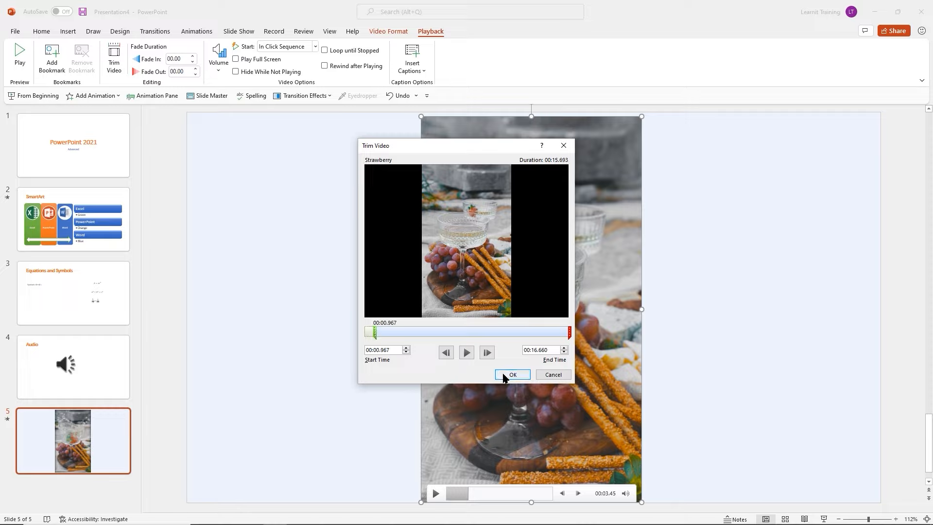
left_click(509, 376)
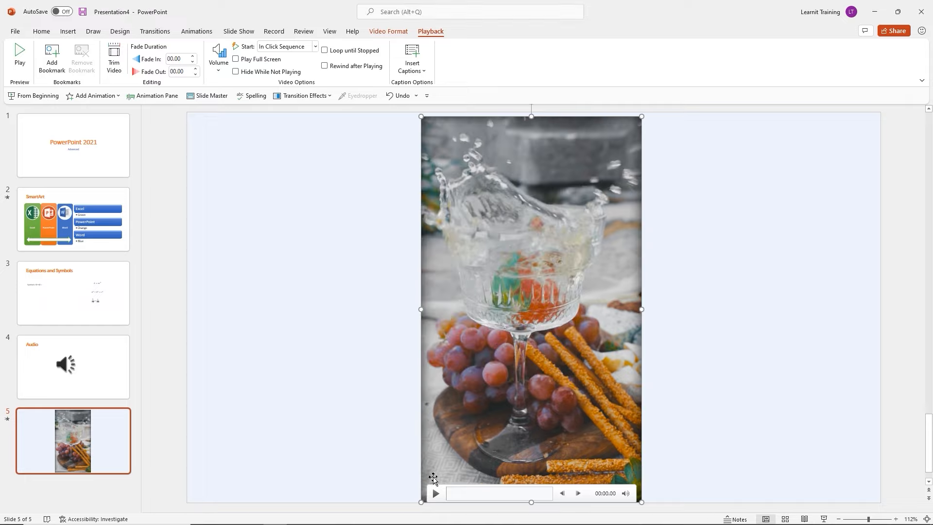
left_click(436, 493)
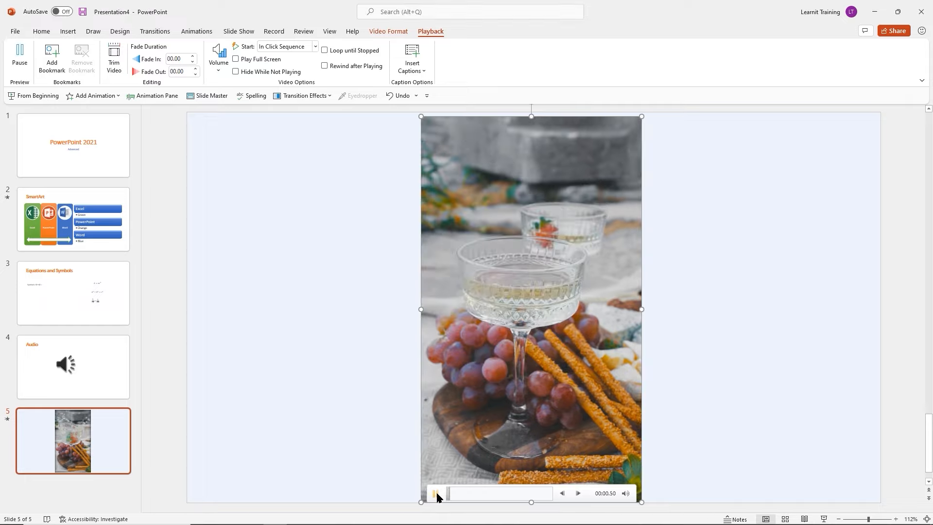
left_click(435, 493)
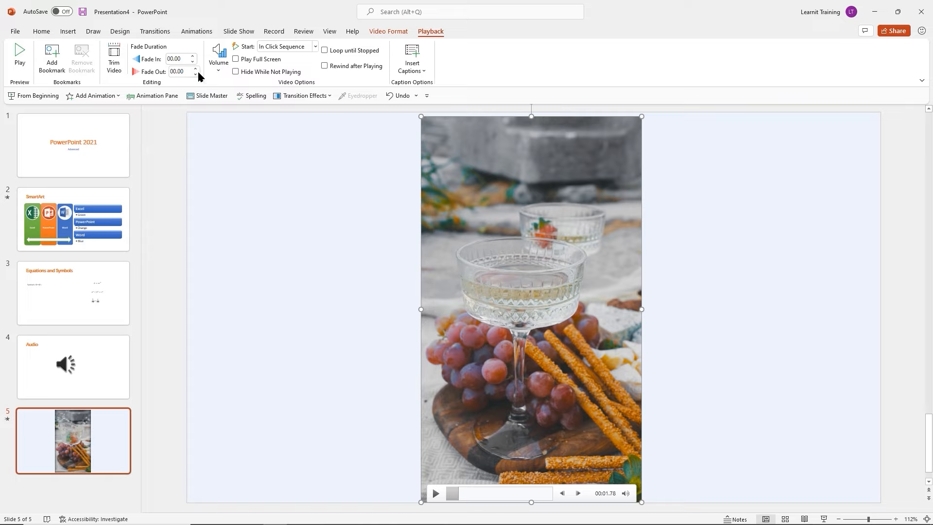
- Set the video's playback volume to Medium
left_click(218, 71)
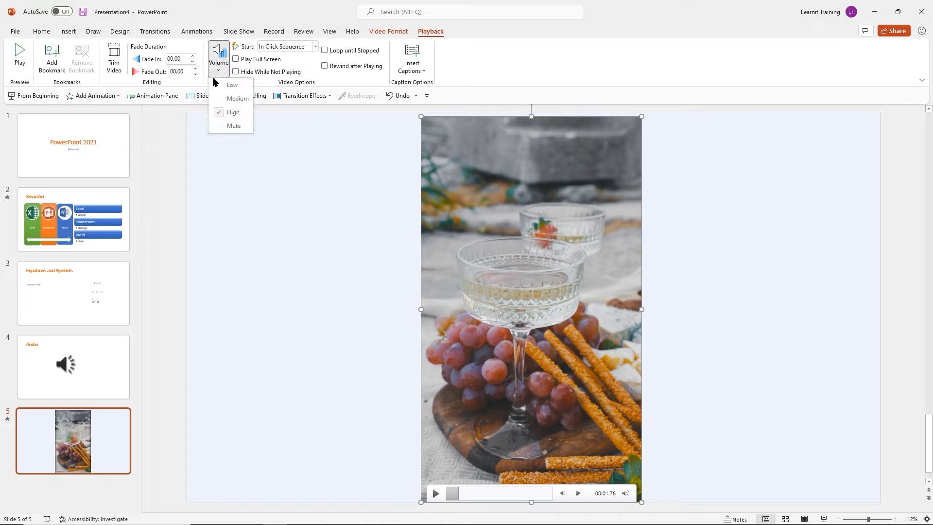
left_click(231, 99)
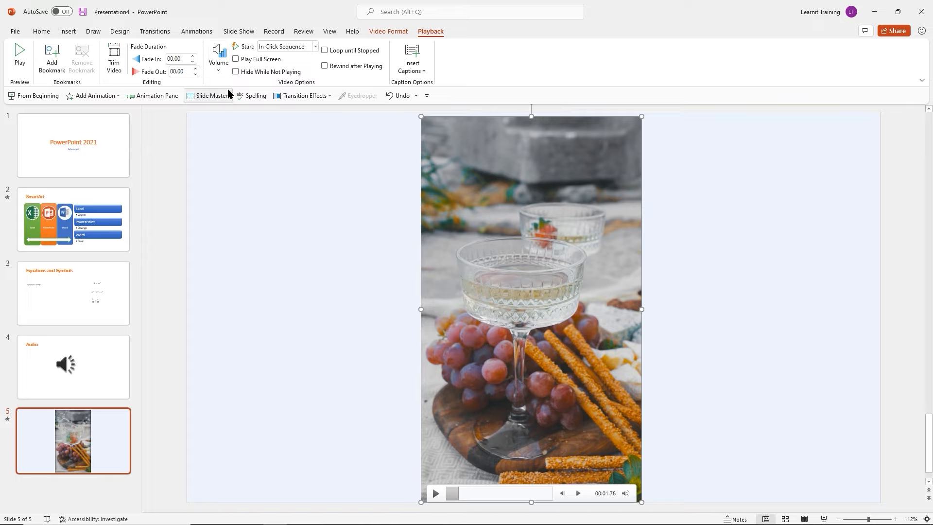
- Review the video's start options and caption options without changing them
left_click(315, 48)
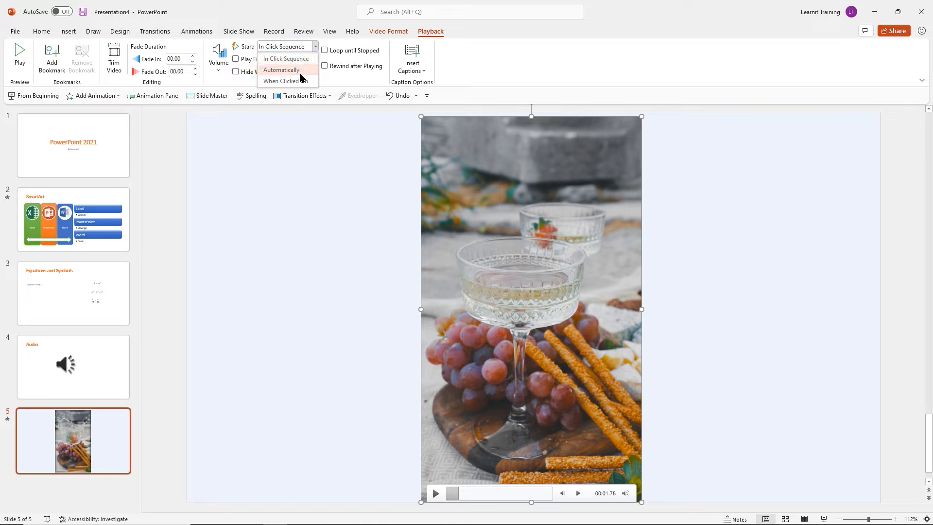
left_click(478, 65)
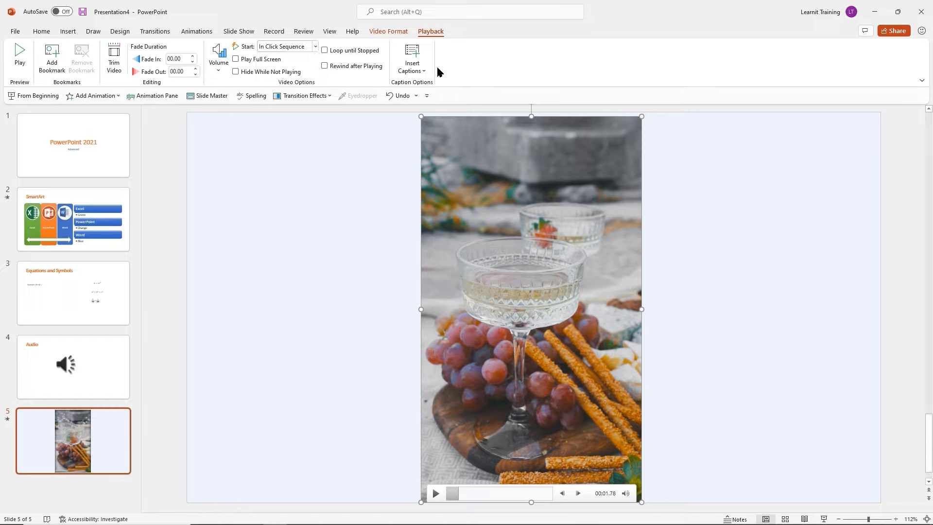
left_click(421, 71)
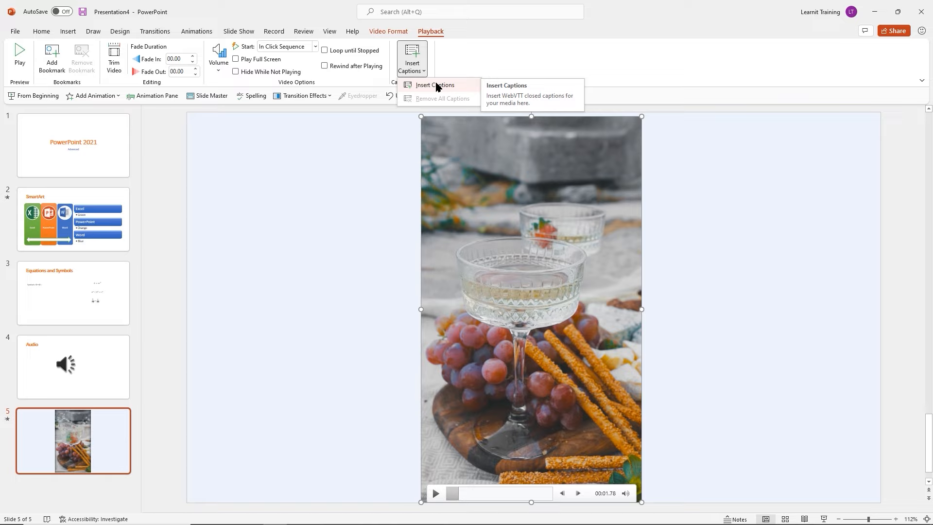
left_click(470, 56)
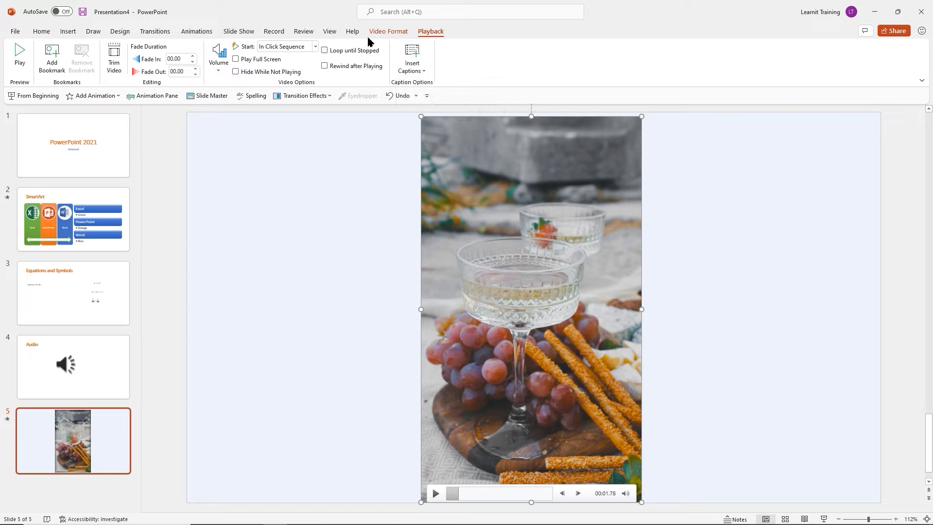
left_click(256, 192)
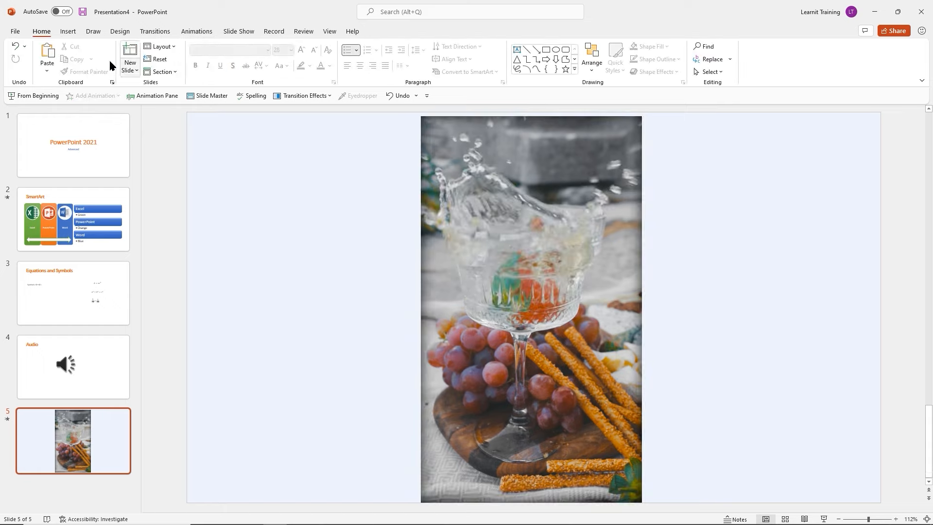
- Insert the pink cherry blossom video from the stock videos onto slide 5
left_click(68, 32)
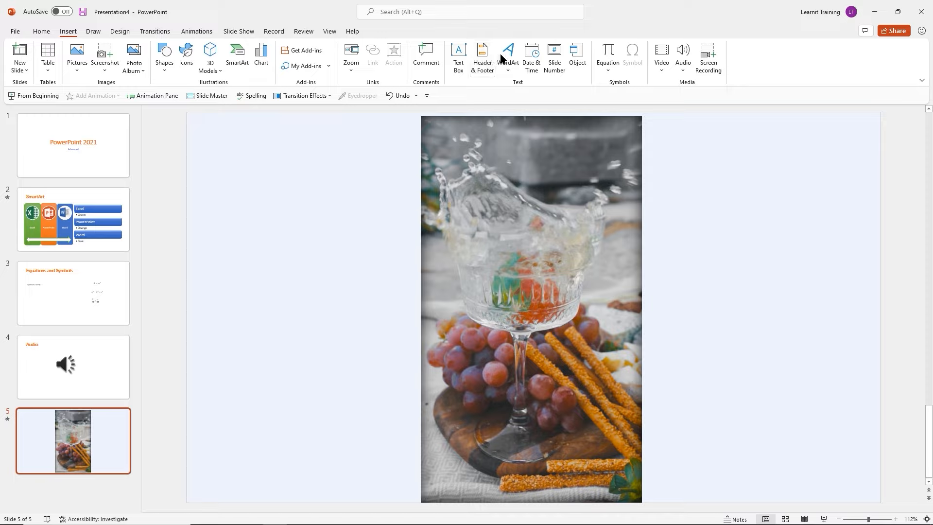
left_click(662, 73)
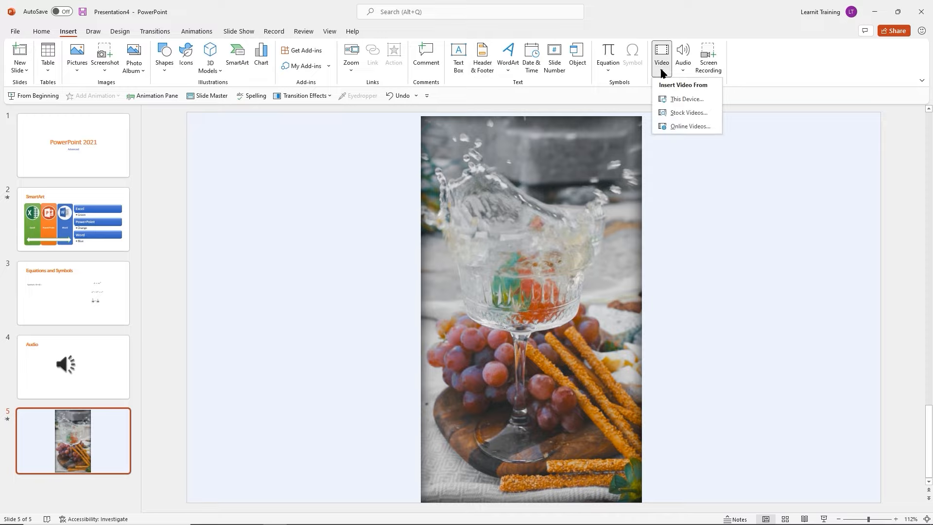
left_click(690, 114)
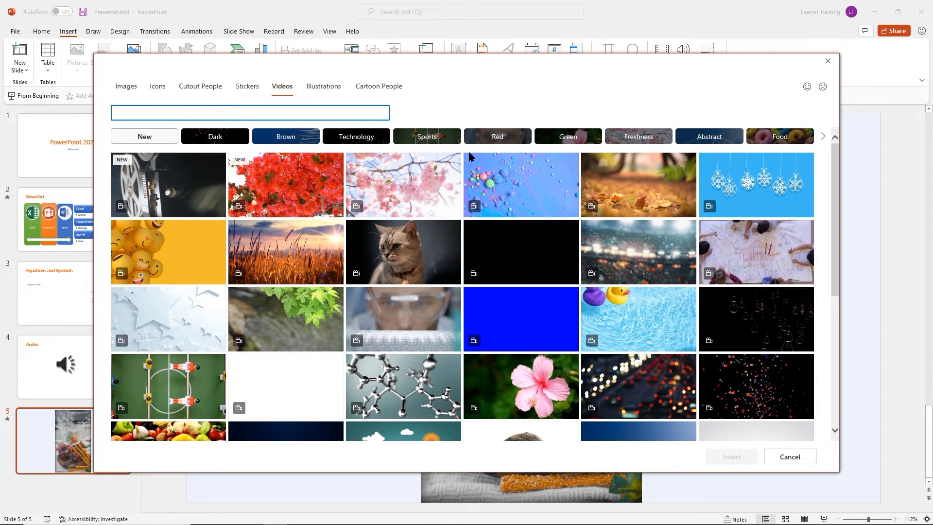
scroll(552, 271, "down", 6)
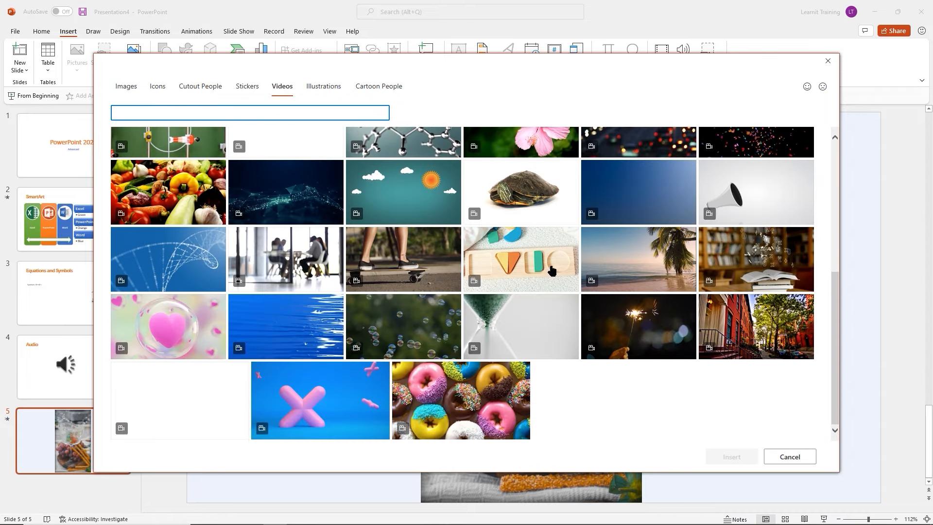
scroll(552, 271, "up", 6)
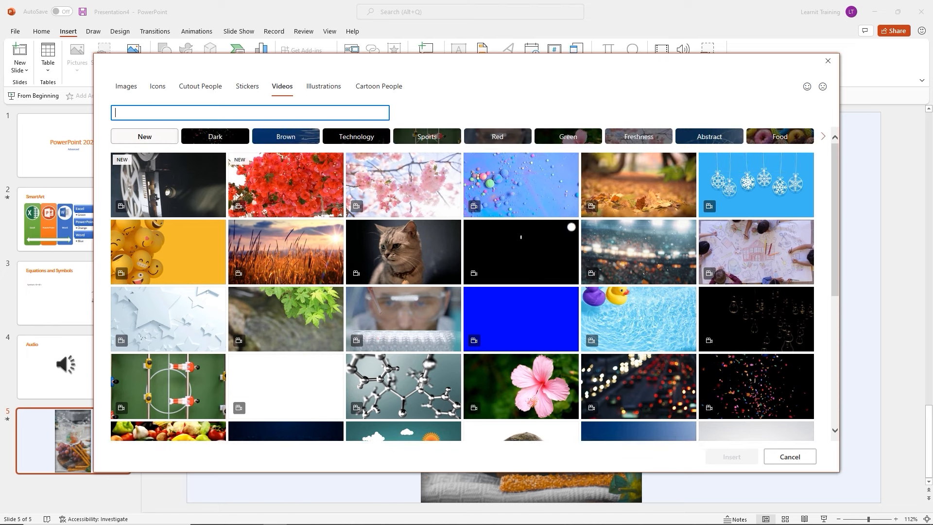
left_click(417, 194)
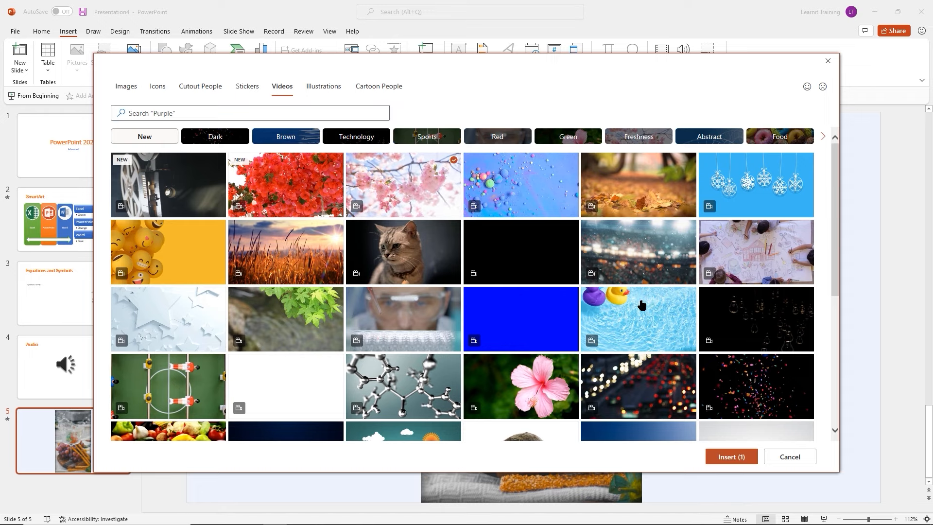
left_click(732, 457)
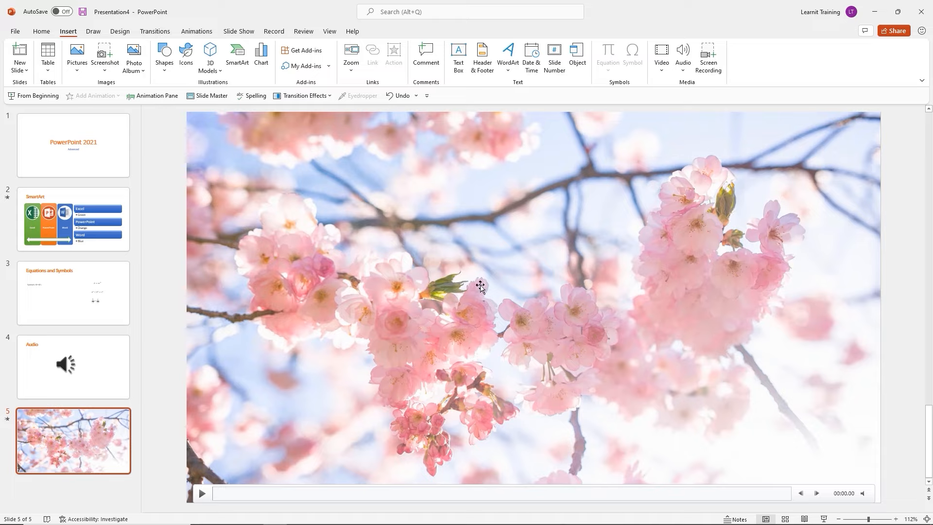
- Add a new blank slide after slide 5
left_click(845, 189)
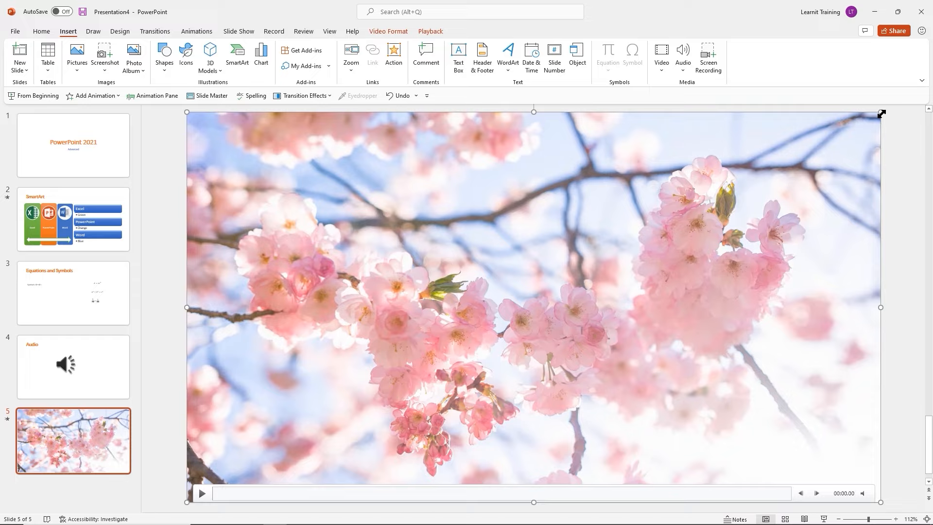
left_click(77, 450)
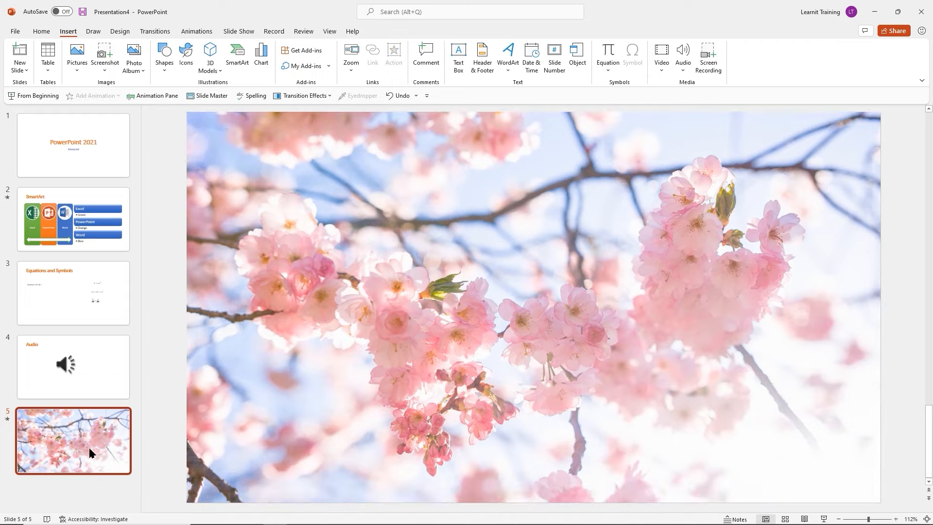
key("Return")
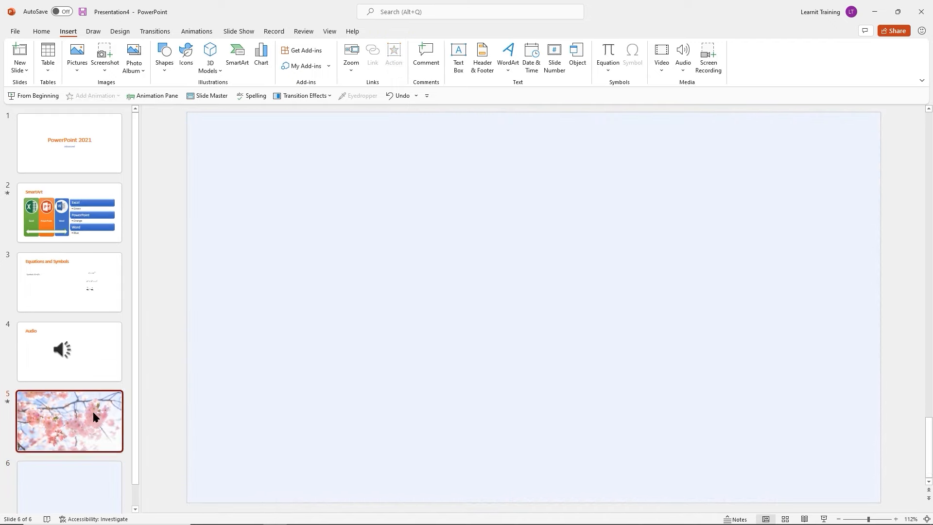
- Move the cherry blossom video from slide 5 to the blank slide 6 by cutting it and pasting it with the destination theme
left_click(105, 395)
right_click(293, 275)
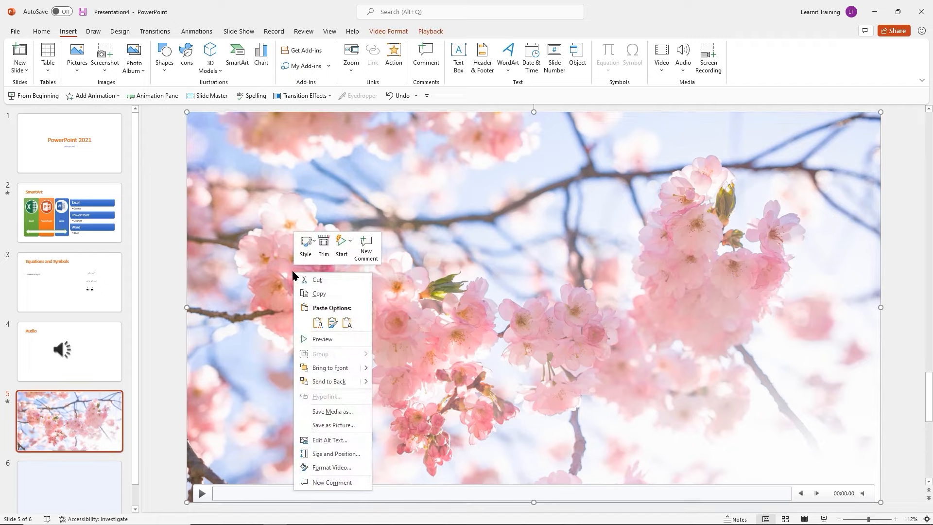
left_click(317, 280)
left_click(63, 493)
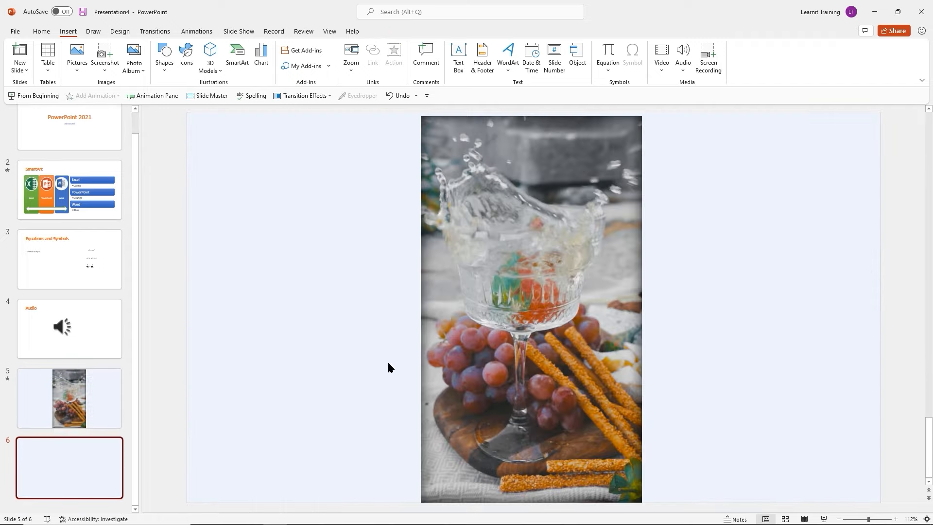
right_click(374, 301)
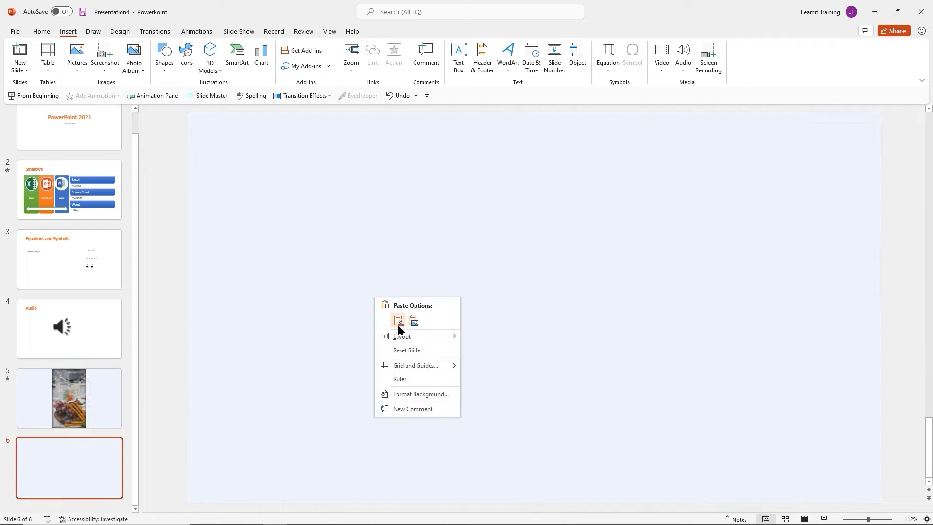
left_click(397, 321)
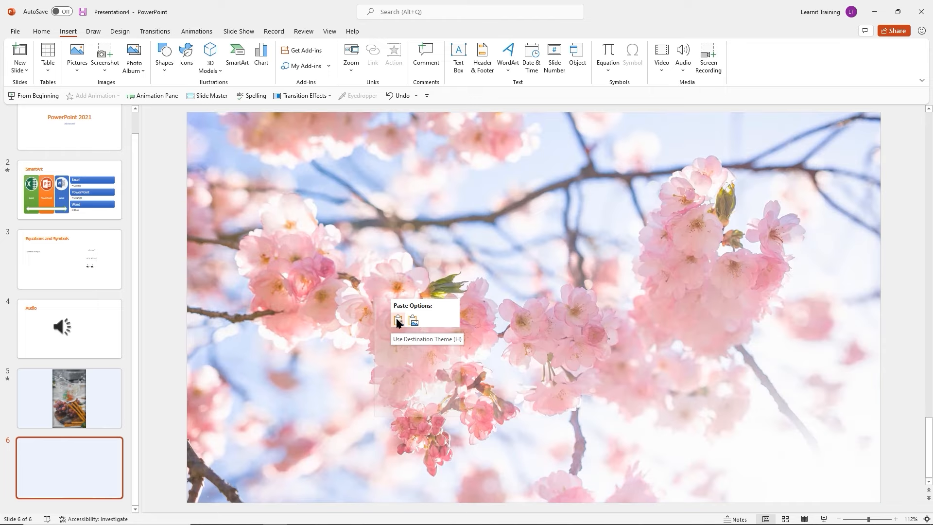
left_click(398, 321)
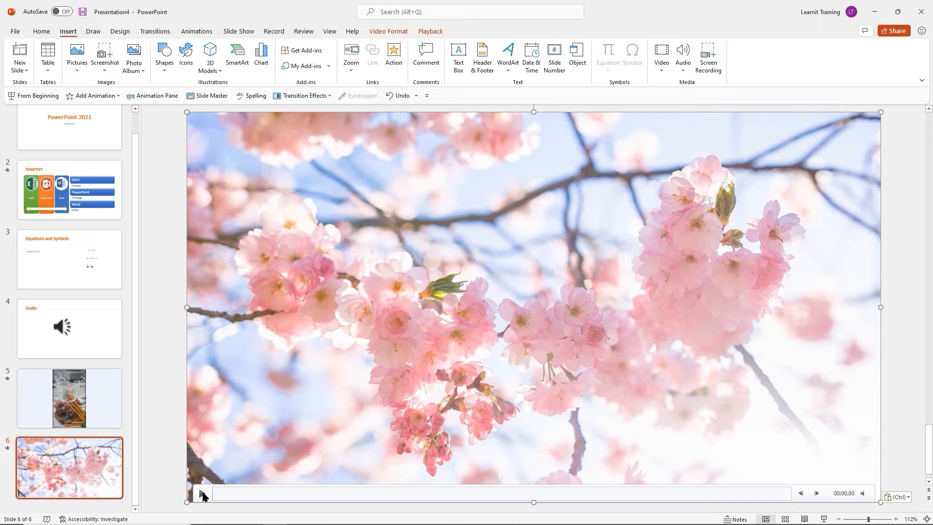
- Play the cherry blossom video on slide 6 and review its format and playback options
left_click(202, 494)
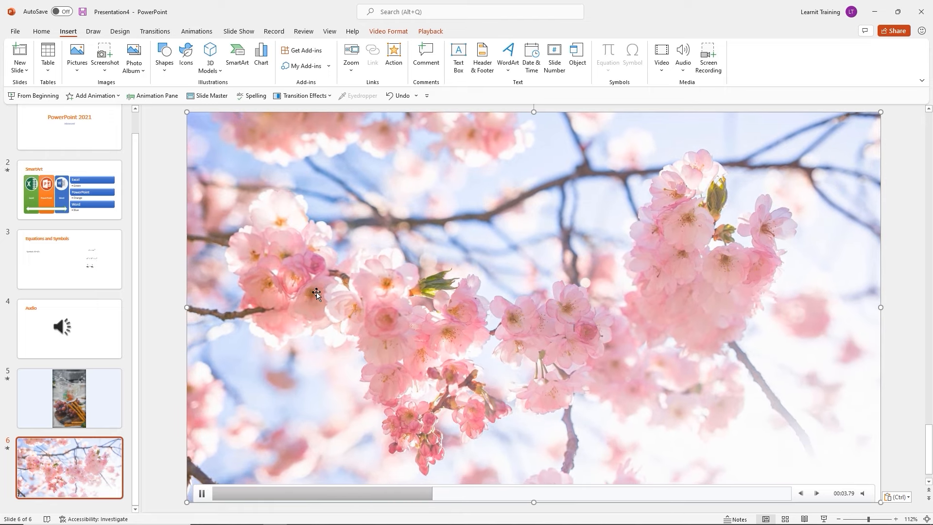
left_click(395, 32)
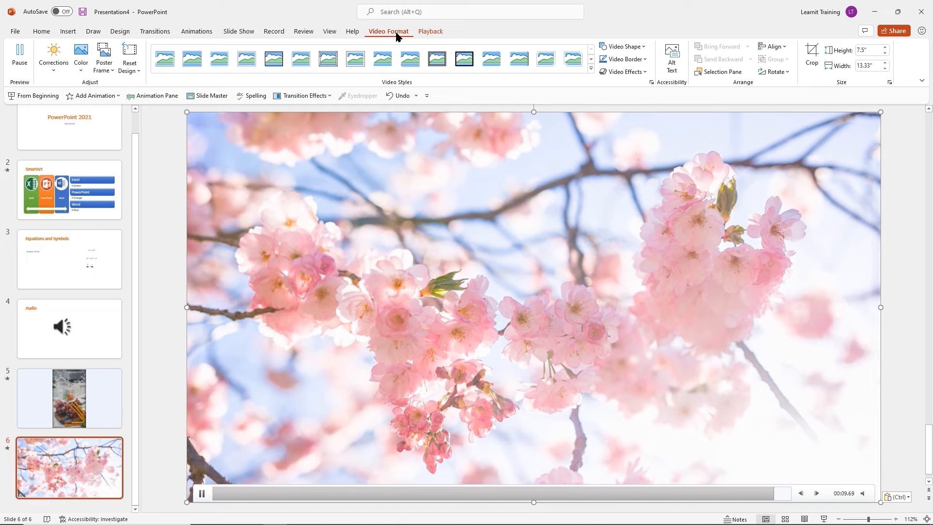
left_click(201, 493)
left_click(431, 32)
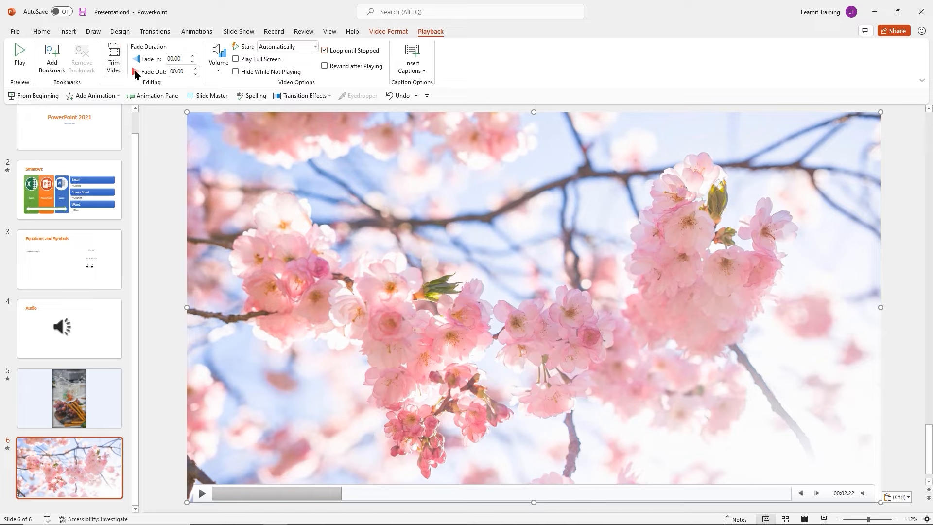
- Review the online video dialog's supported providers and close it without inserting anything
left_click(67, 32)
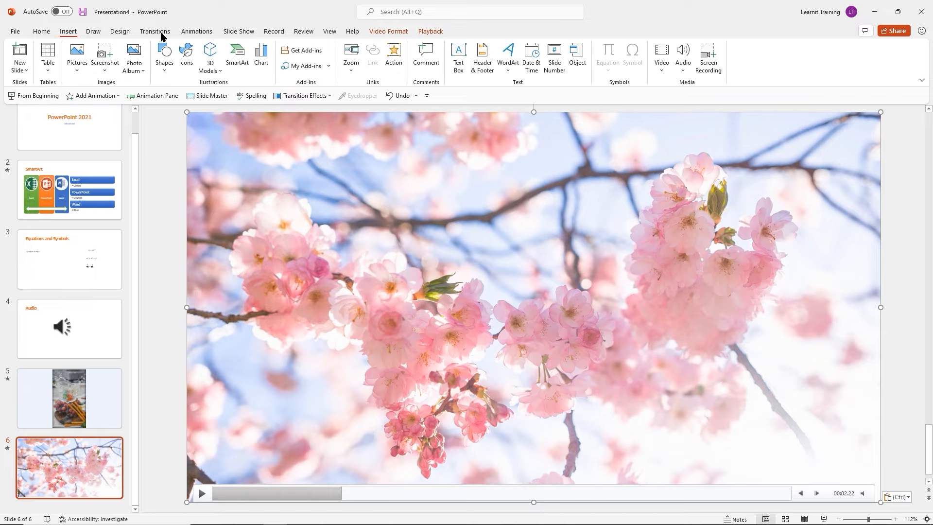
left_click(662, 72)
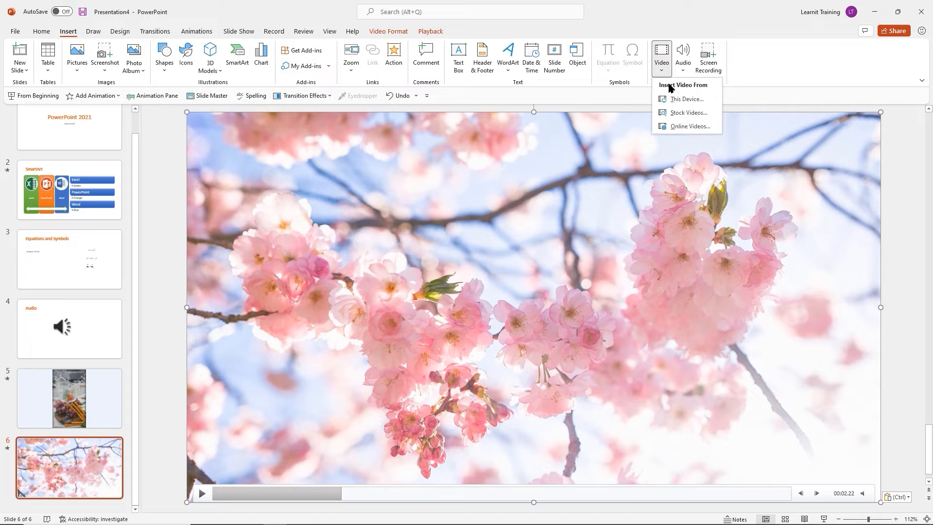
left_click(677, 126)
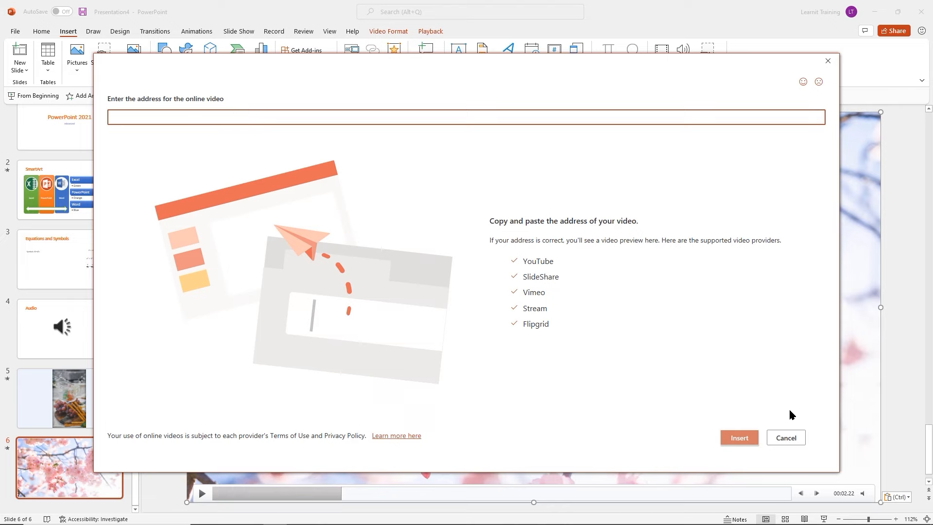
left_click(793, 448)
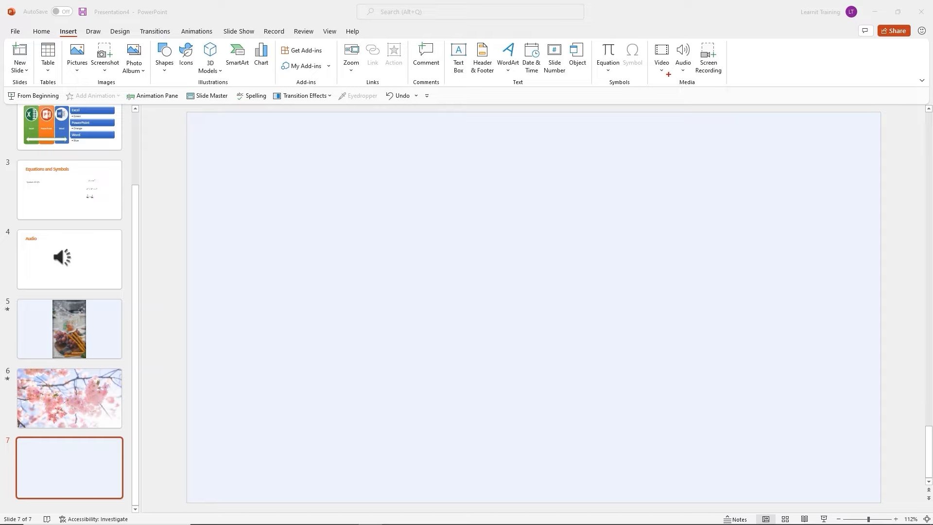
left_click_drag(665, 78, 704, 91)
mouse_move(695, 35)
left_mouse_down()
mouse_move(704, 73)
mouse_move(729, 75)
left_mouse_up()
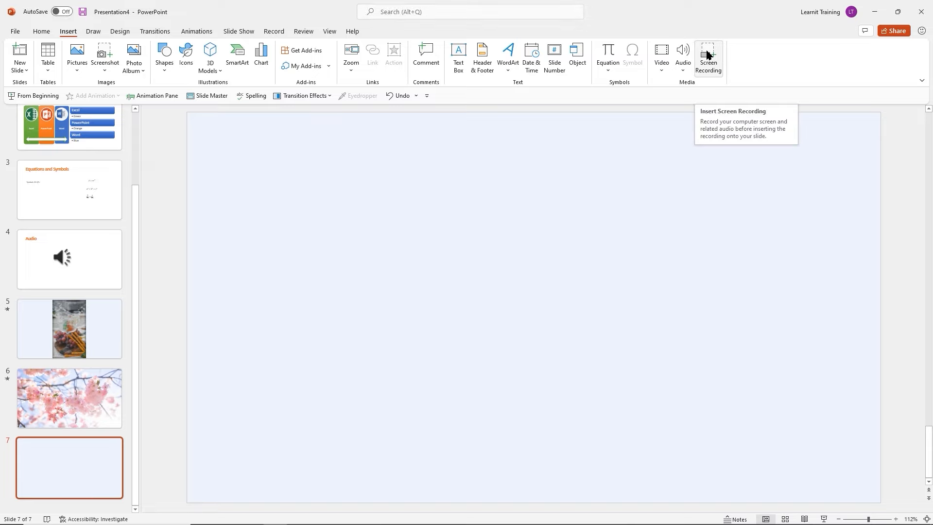
- Start a screen recording for slide 7 and select a large, roughly square recording area around the middle of the desktop
left_click(707, 54)
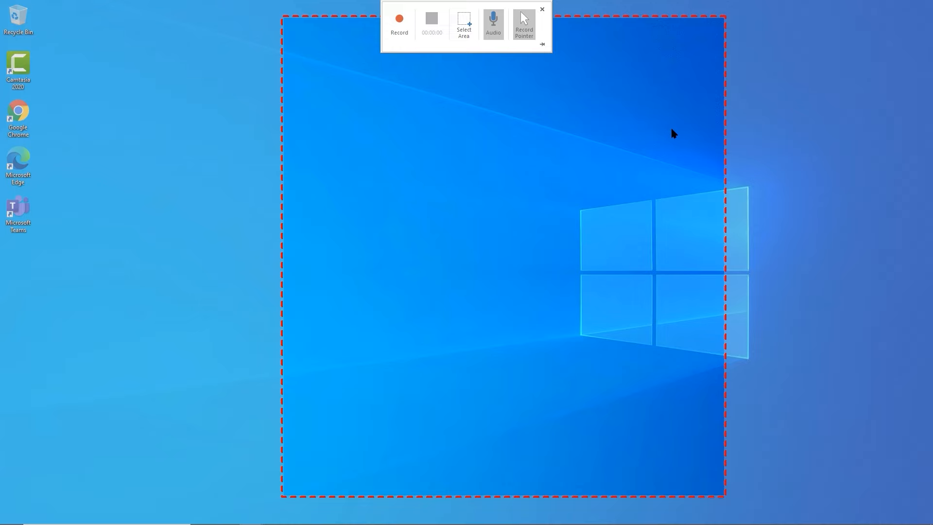
left_click(463, 25)
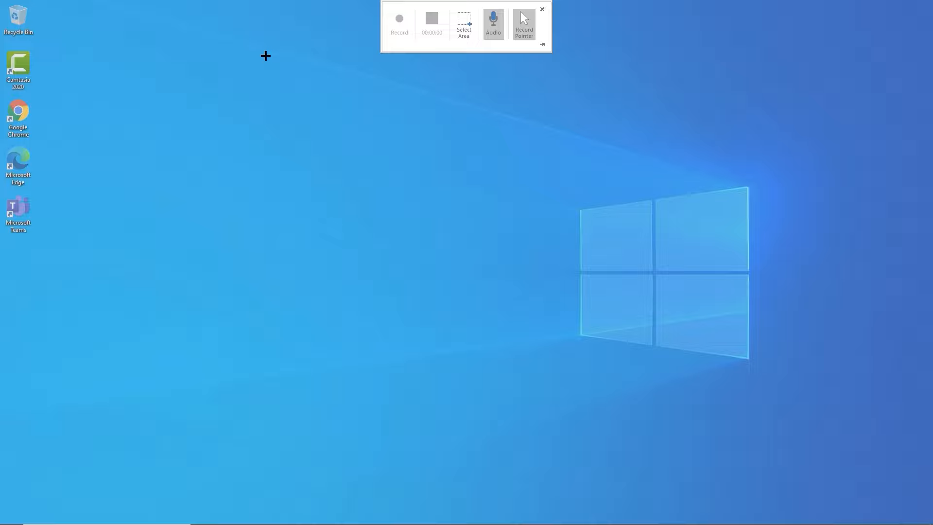
left_click_drag(245, 46, 735, 510)
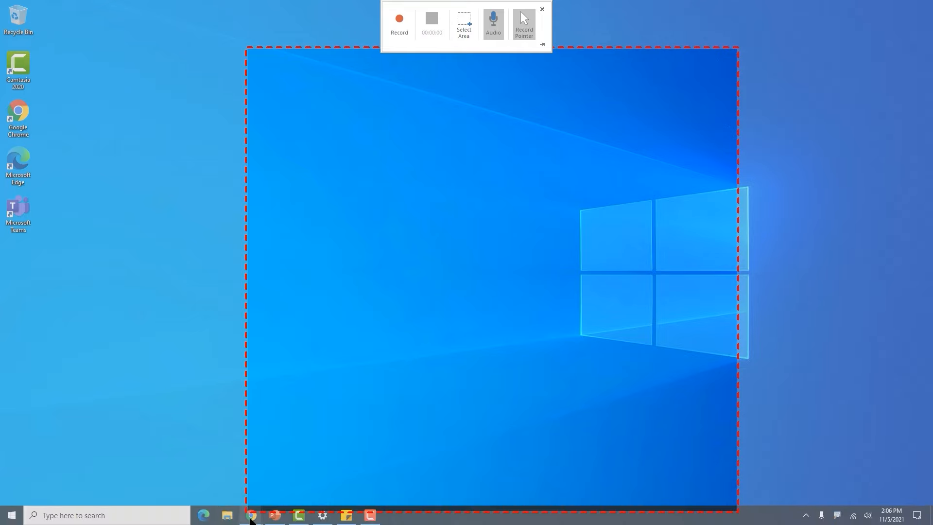
- Switch to the Chrome window showing "What's new in PowerPoint 2021 for Windows" so it sits behind the recording area
mouse_move(252, 517)
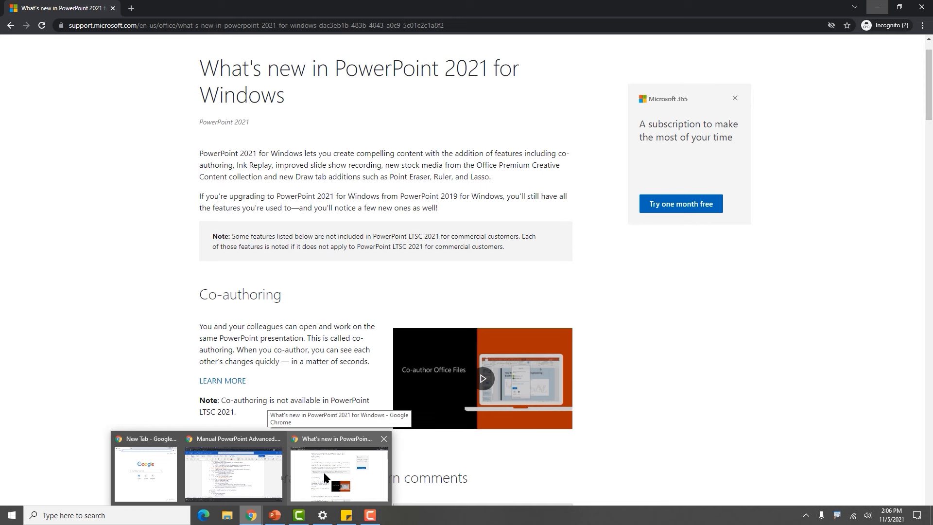
left_click(330, 469)
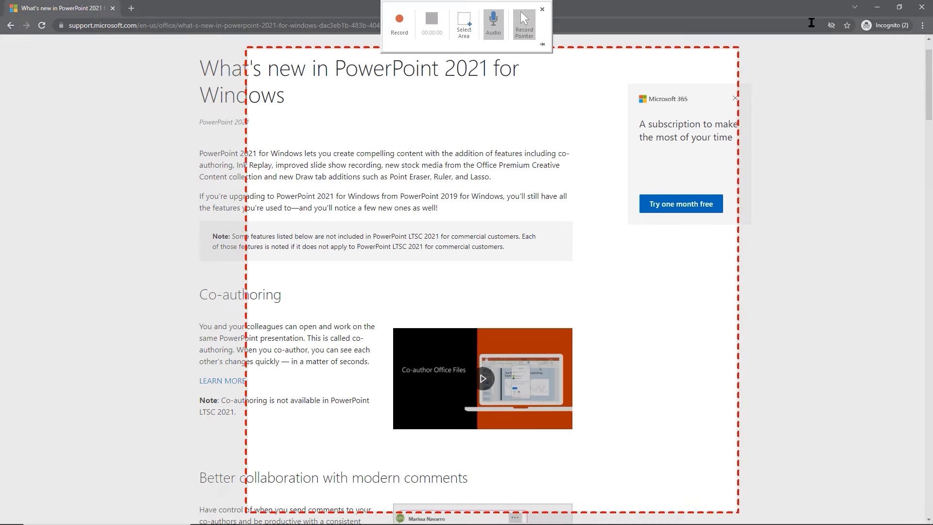
- Restore the Chrome window from full screen and resize it to fit just inside the dashed recording area
left_click(899, 7)
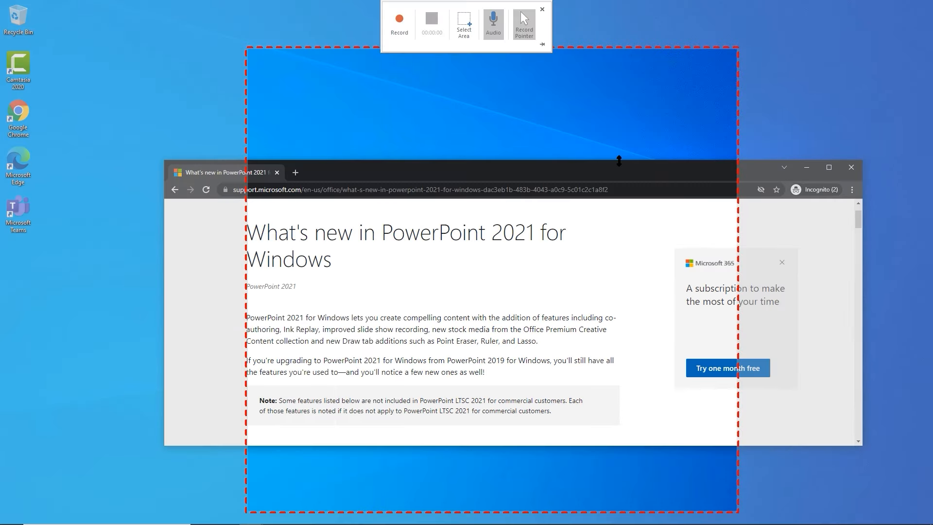
left_click_drag(619, 161, 626, 50)
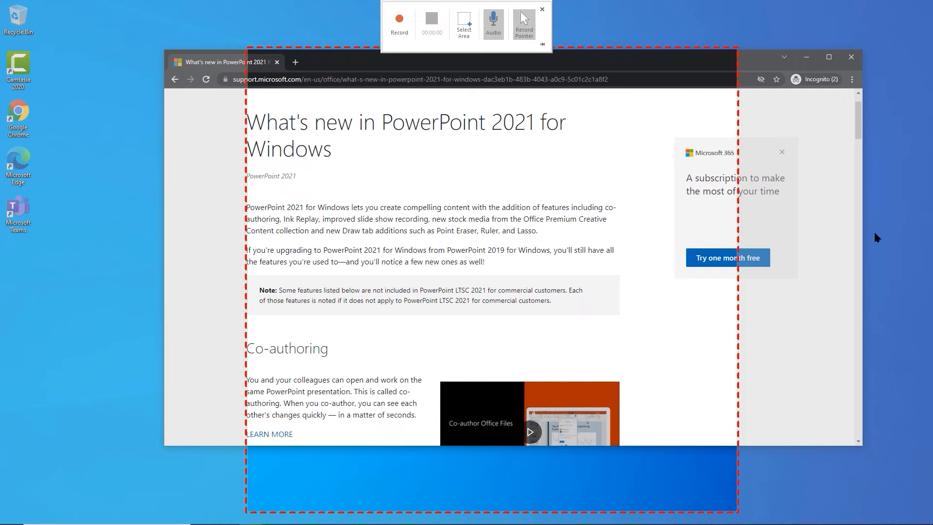
left_click_drag(858, 446, 734, 503)
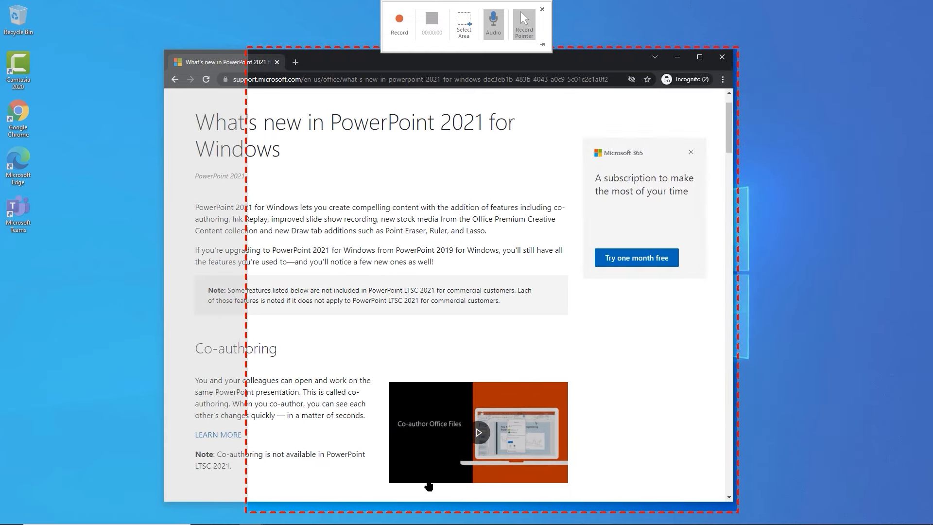
left_click_drag(169, 504, 251, 510)
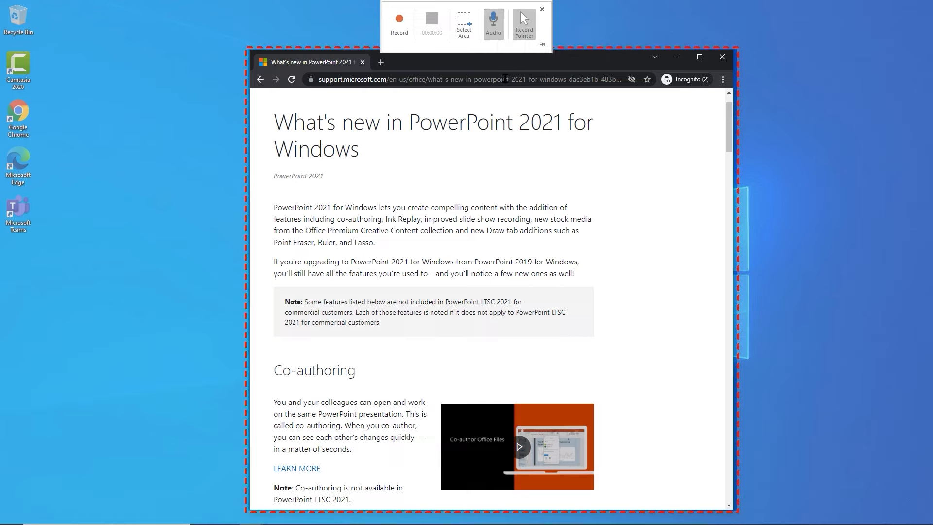
- Start recording and highlight the beginning of the intro paragraph and the "Co-authoring" heading on the web page
left_click(396, 25)
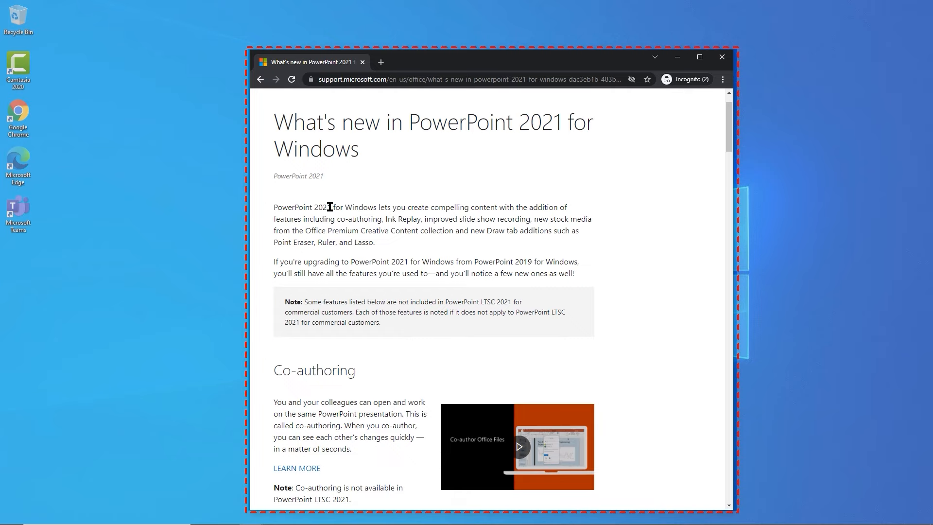
scroll(327, 207, "down", 1)
mouse_move(273, 159)
left_mouse_down()
mouse_move(417, 175)
mouse_move(550, 174)
mouse_move(394, 181)
left_mouse_up()
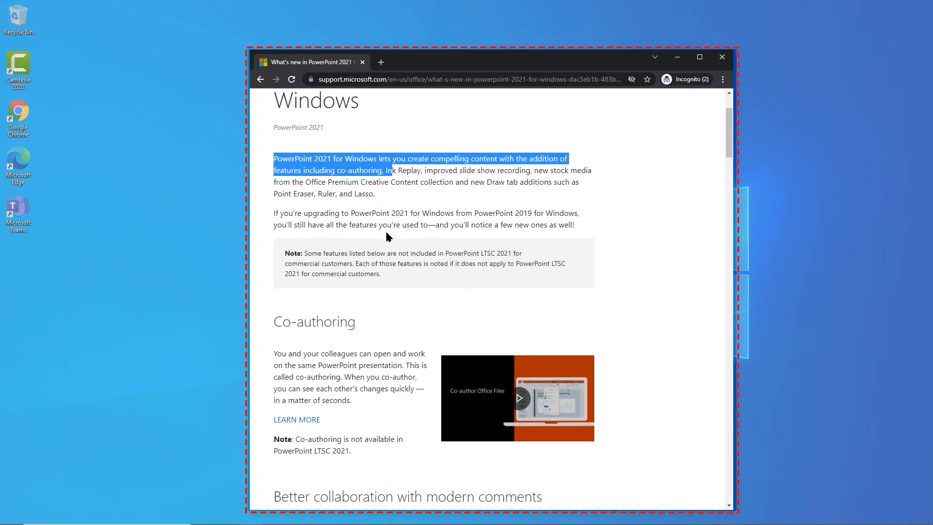
scroll(387, 229, "down", 2)
left_click_drag(358, 217, 269, 218)
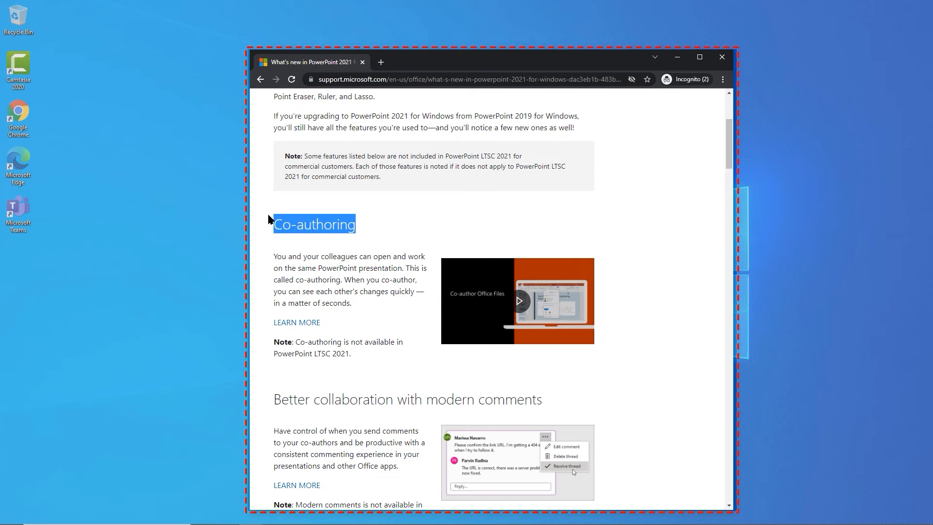
scroll(363, 232, "down", 2)
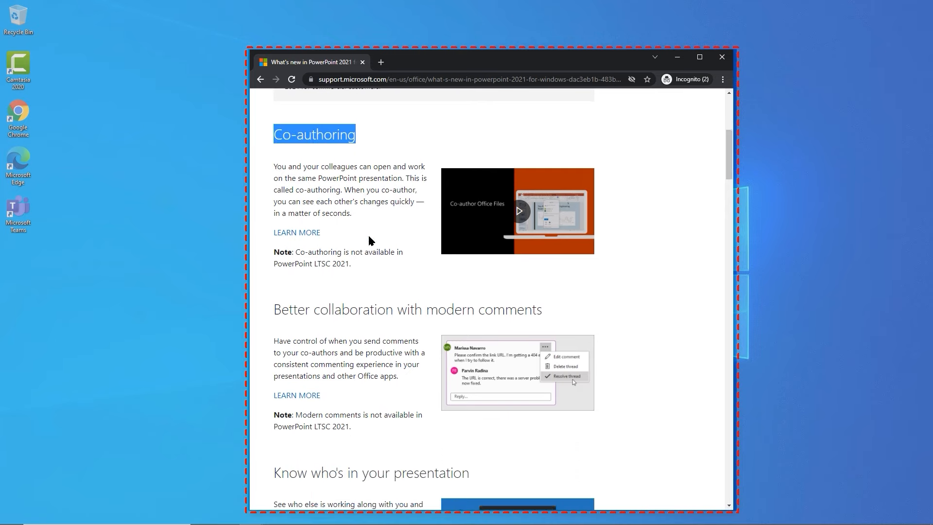
- Highlight the headings "Better collaboration with modern comments" and "Know who's in your presentation" while the recording runs
left_click(542, 304)
left_click_drag(542, 304, 275, 302)
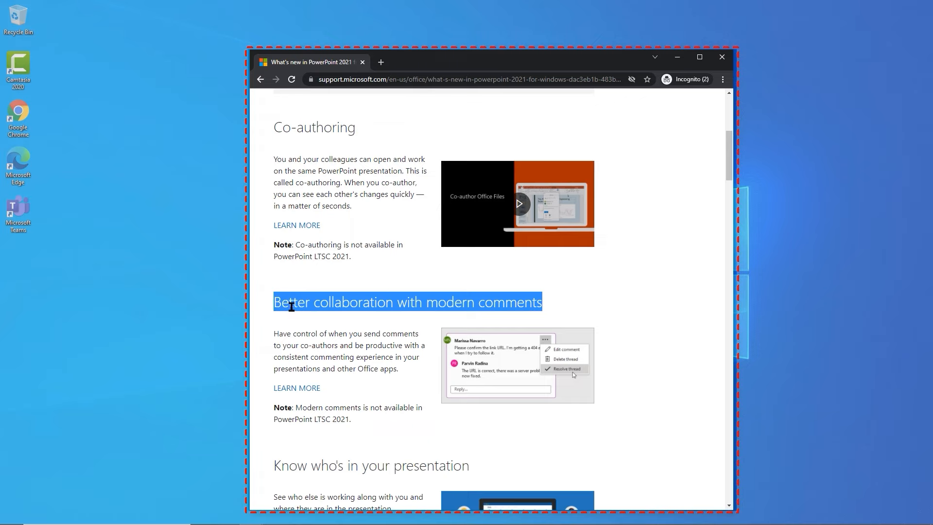
scroll(407, 281, "down", 1)
scroll(408, 280, "down", 2)
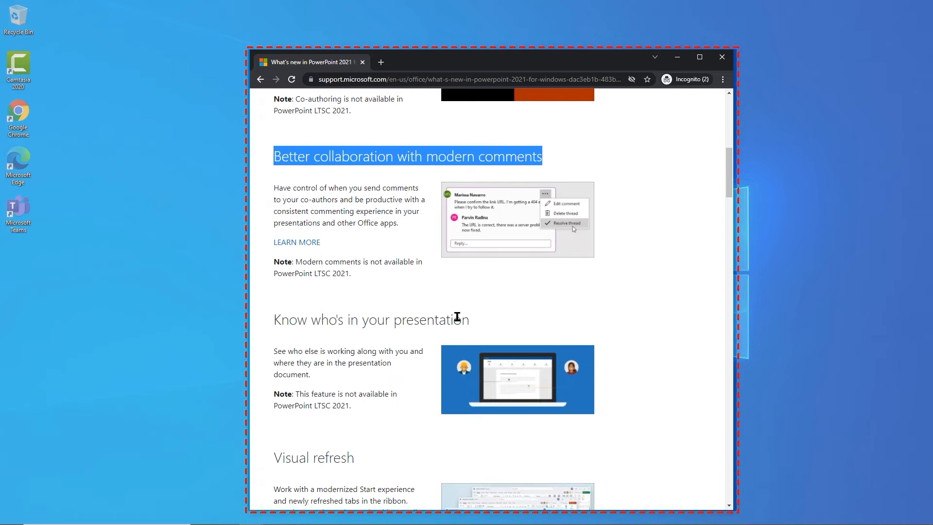
left_click_drag(474, 320, 277, 322)
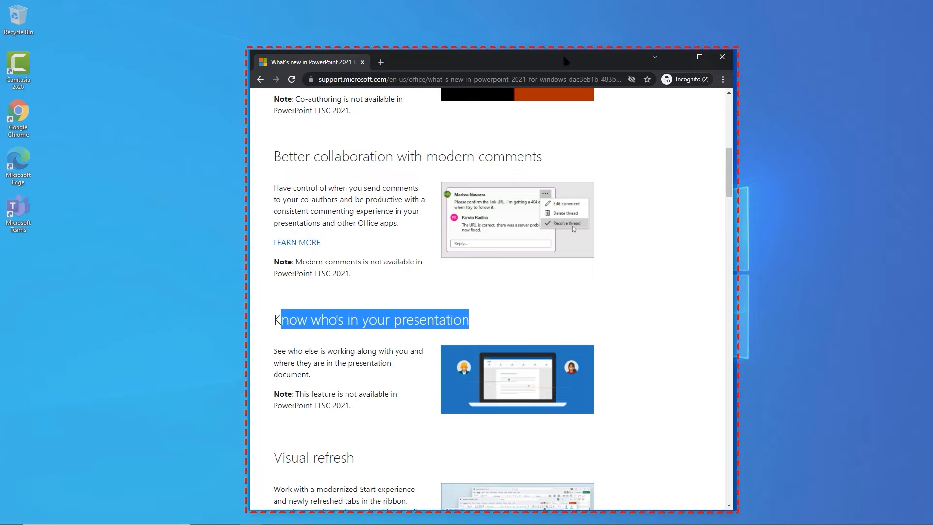
- Stop the recording so it is inserted on slide 7, and minimize the Chrome window to return to PowerPoint
mouse_move(520, 11)
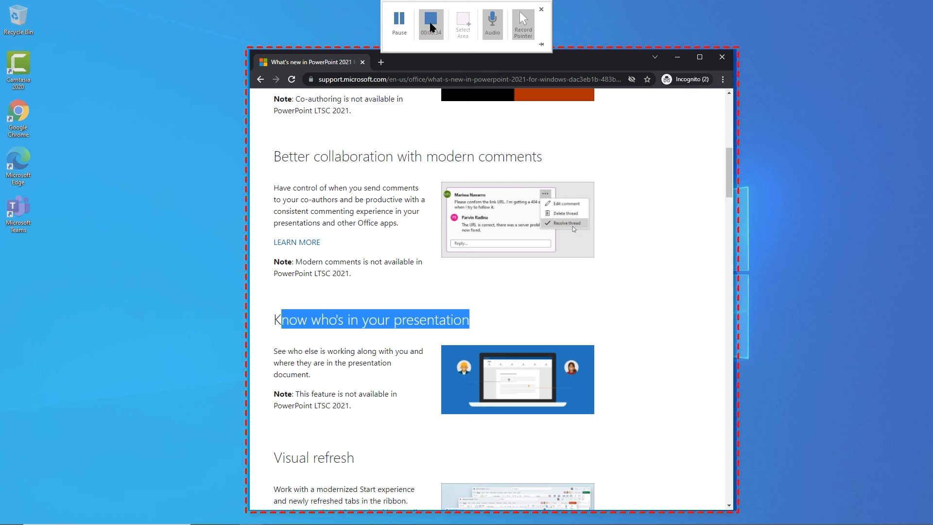
left_click(430, 37)
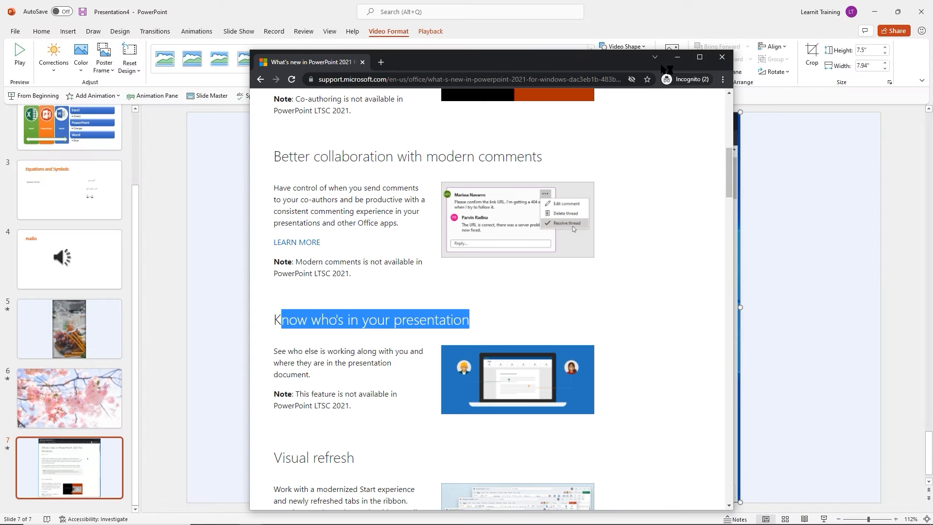
left_click(671, 58)
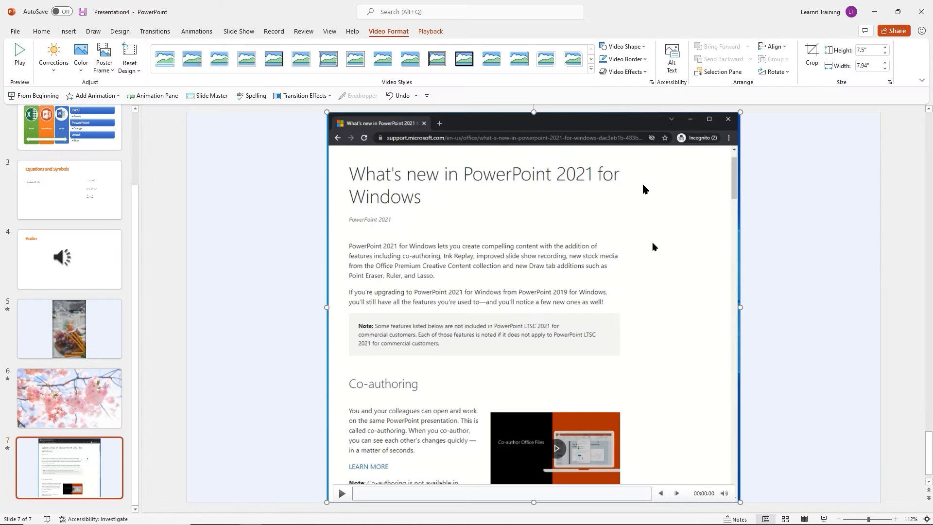